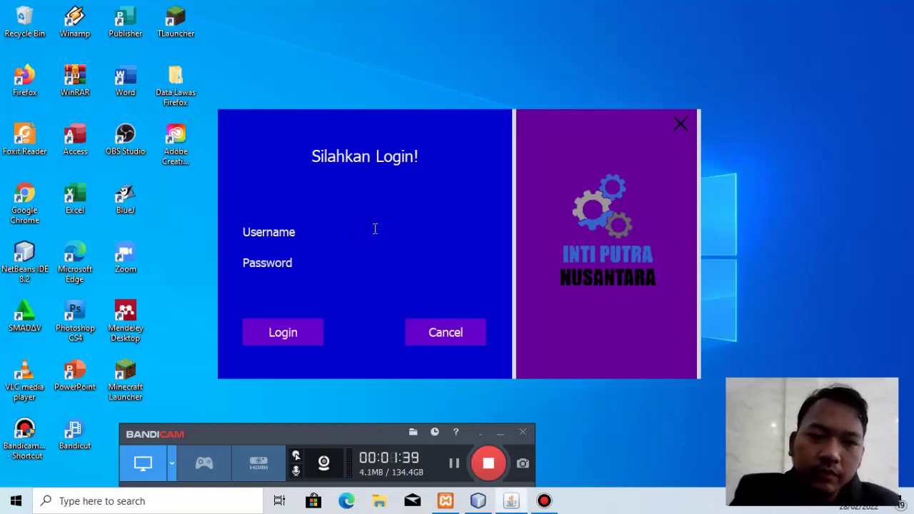
{"action": "type", "text": "asdasd"}
{"action": "left_click", "coordinate": [386, 265]}
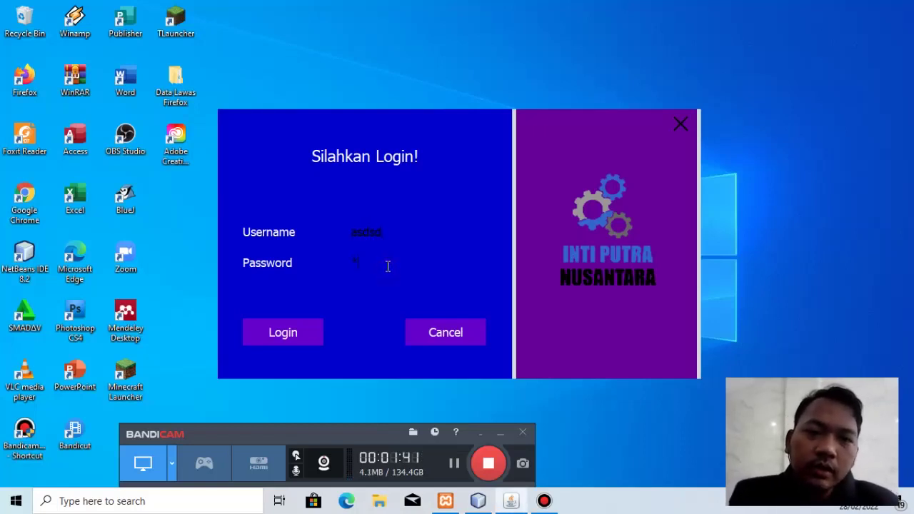
{"action": "type", "text": "asdsd"}
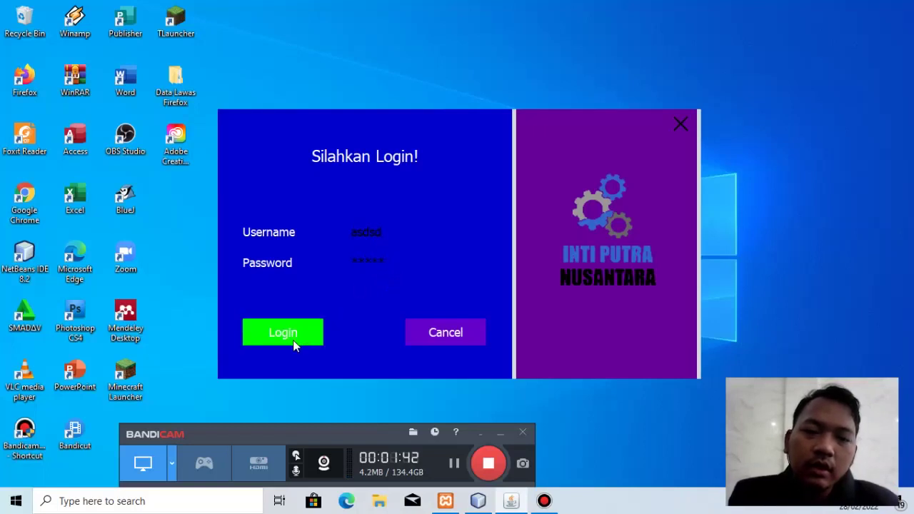
{"action": "left_click", "coordinate": [290, 337]}
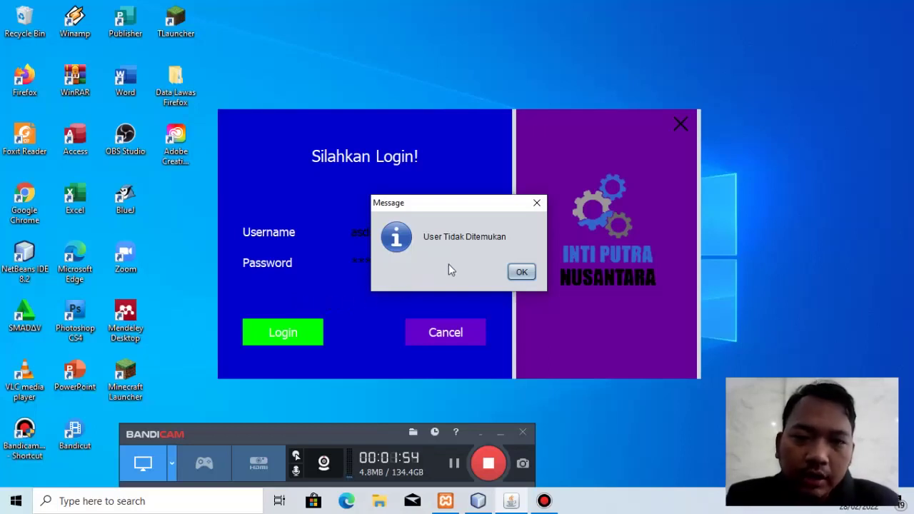
{"action": "left_click", "coordinate": [522, 272]}
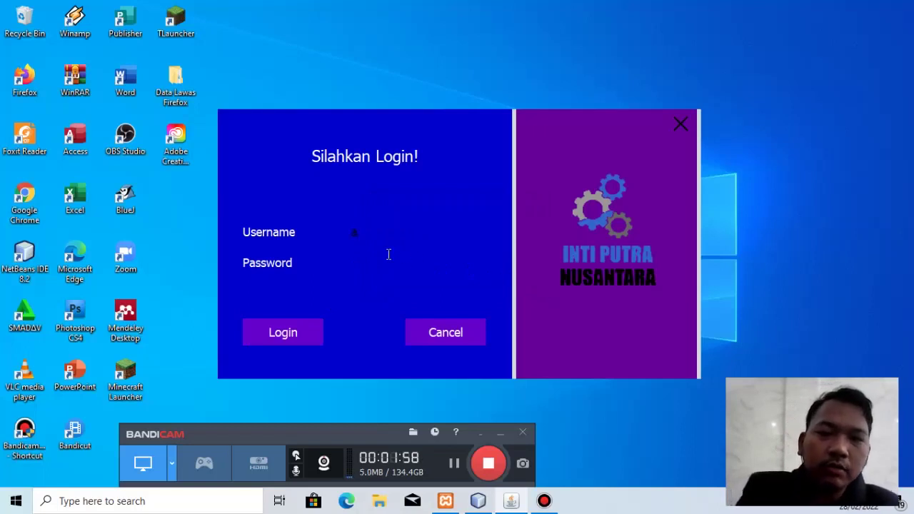
Step: Log in with the administrator username and password and dismiss the 'Selamat Datang admin' message
{"action": "type", "text": "dmin"}
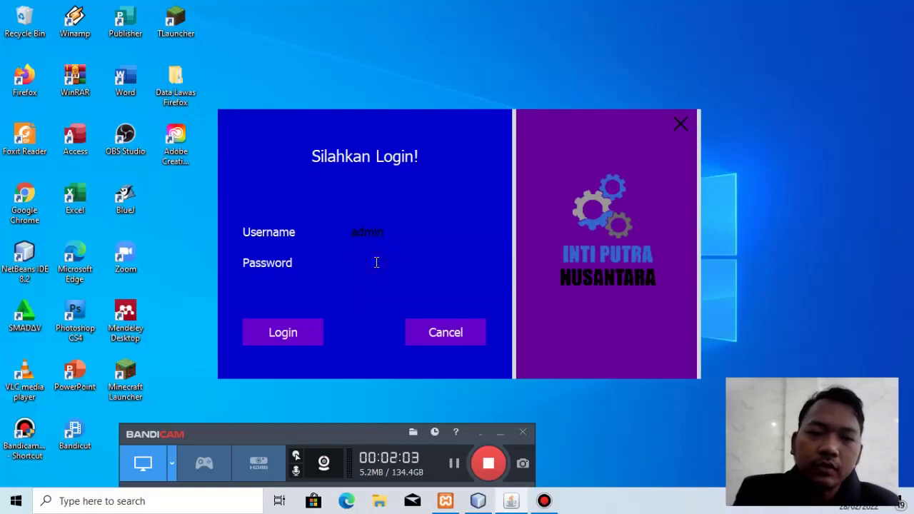
{"action": "type", "text": "adm"}
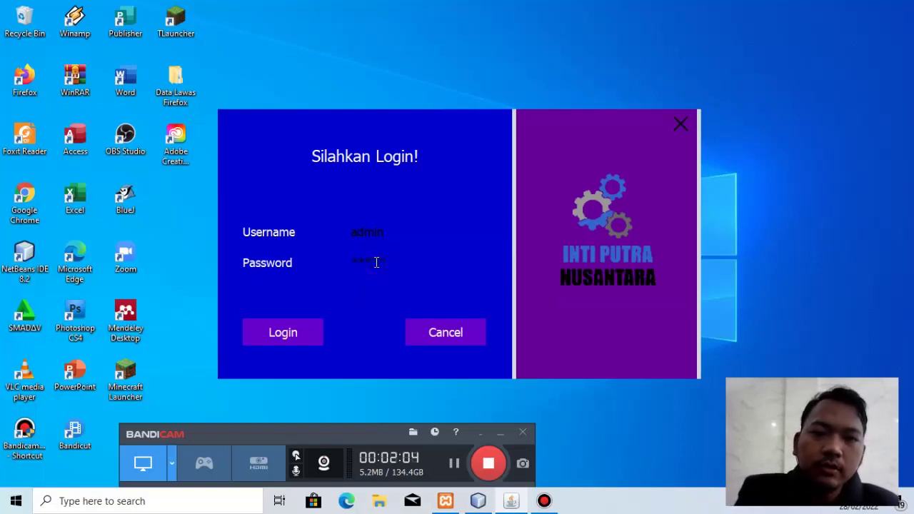
{"action": "type", "text": "in"}
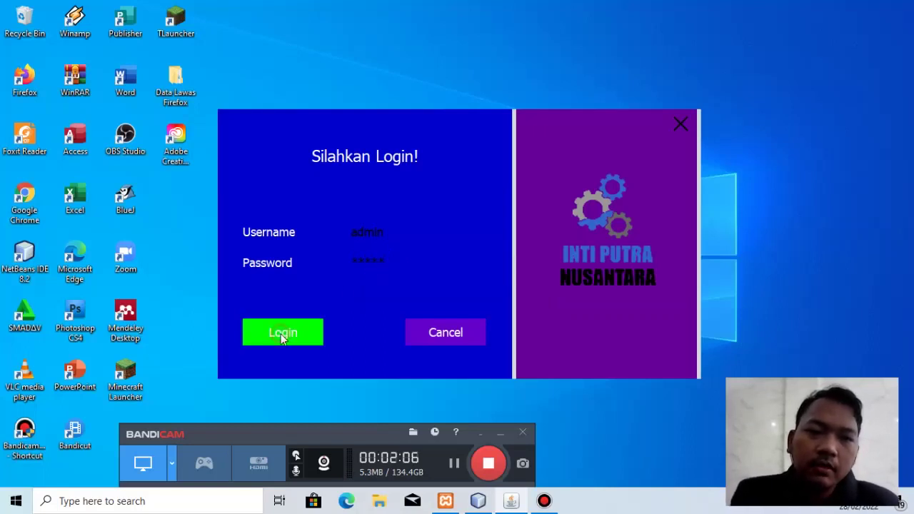
{"action": "left_click", "coordinate": [283, 339]}
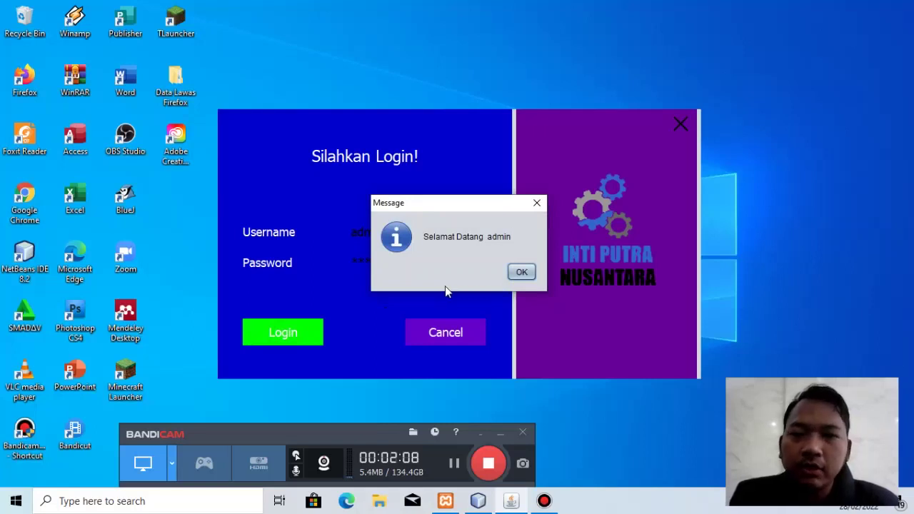
{"action": "left_click", "coordinate": [524, 274]}
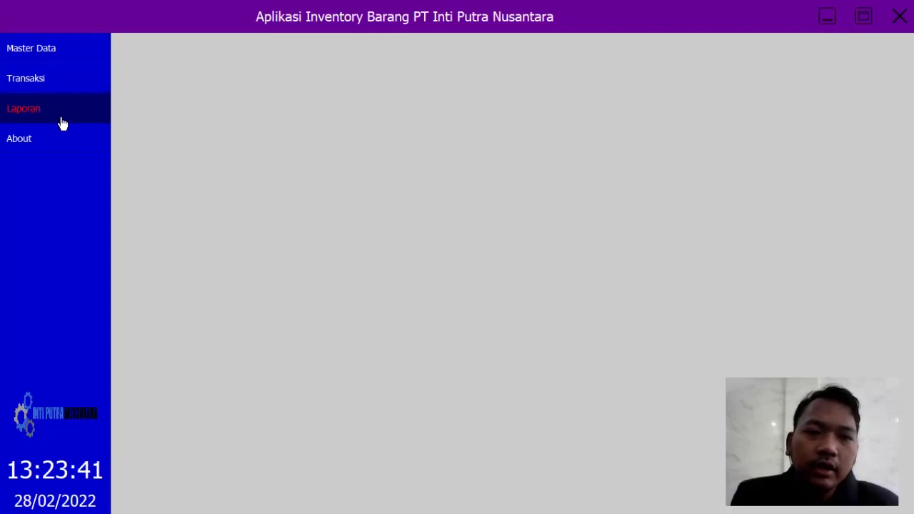
Step: Preview the Master Data, Transaksi and Laporan menus, then open Master Data > Data Pegawai
{"action": "left_click", "coordinate": [44, 52]}
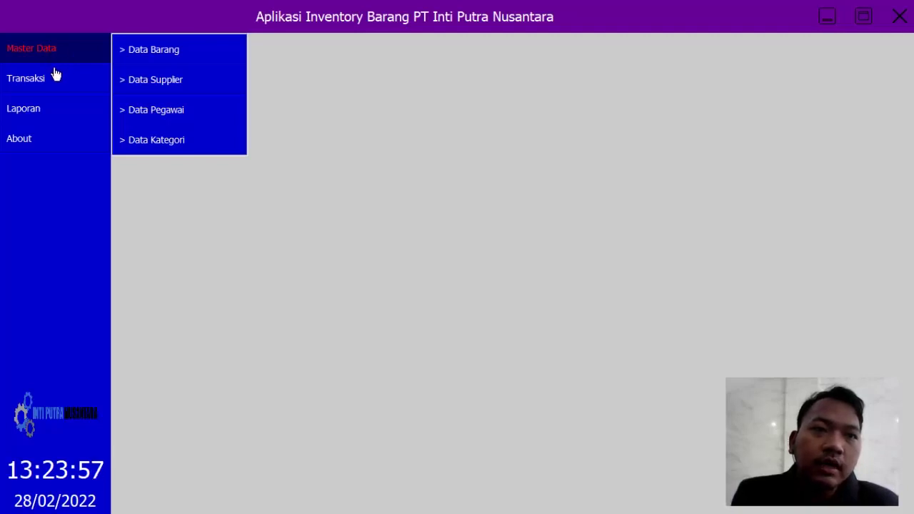
{"action": "left_click", "coordinate": [55, 78]}
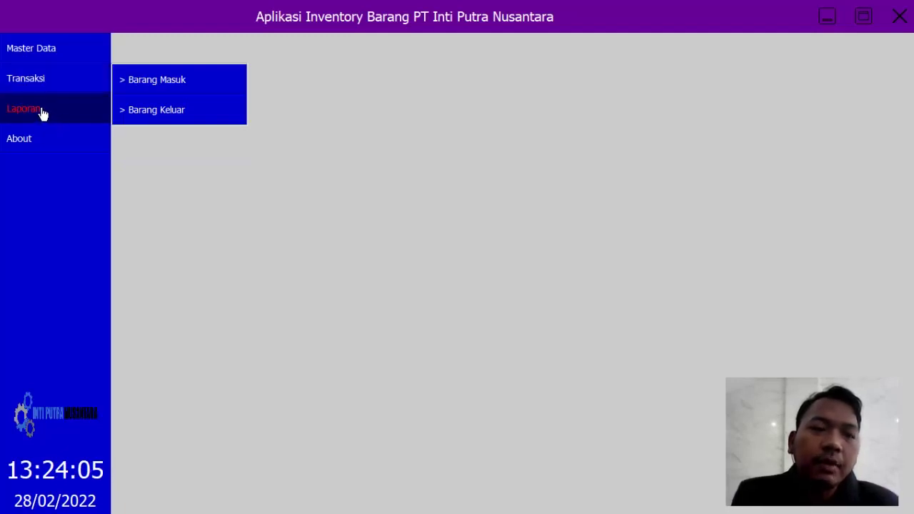
{"action": "left_click", "coordinate": [43, 113]}
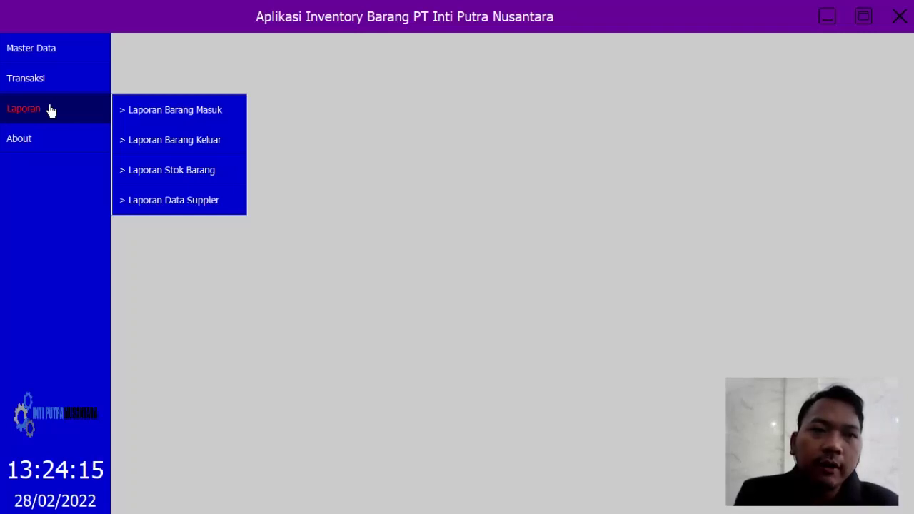
{"action": "left_click", "coordinate": [52, 61]}
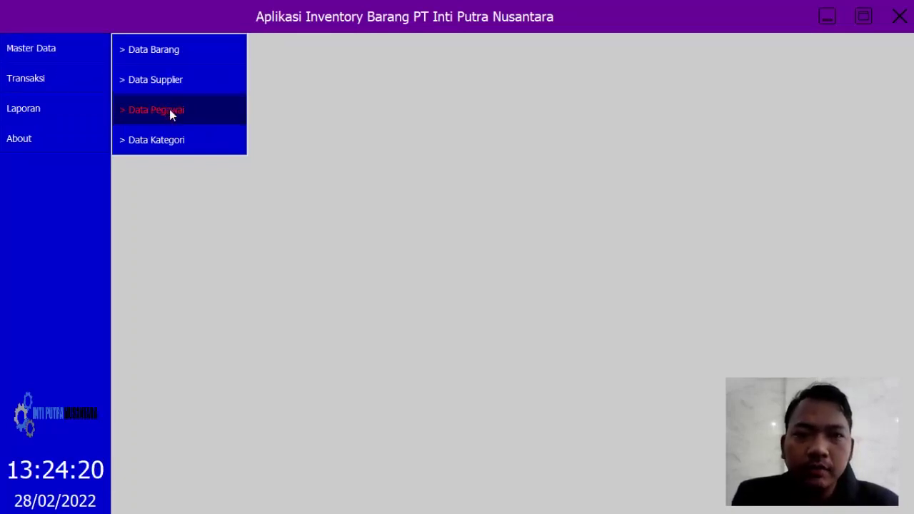
{"action": "left_click", "coordinate": [169, 111]}
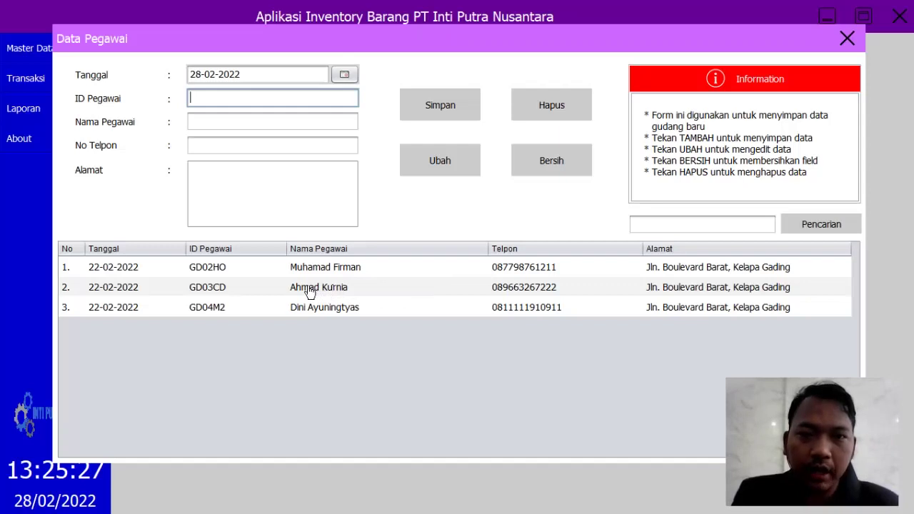
{"action": "left_click", "coordinate": [573, 173]}
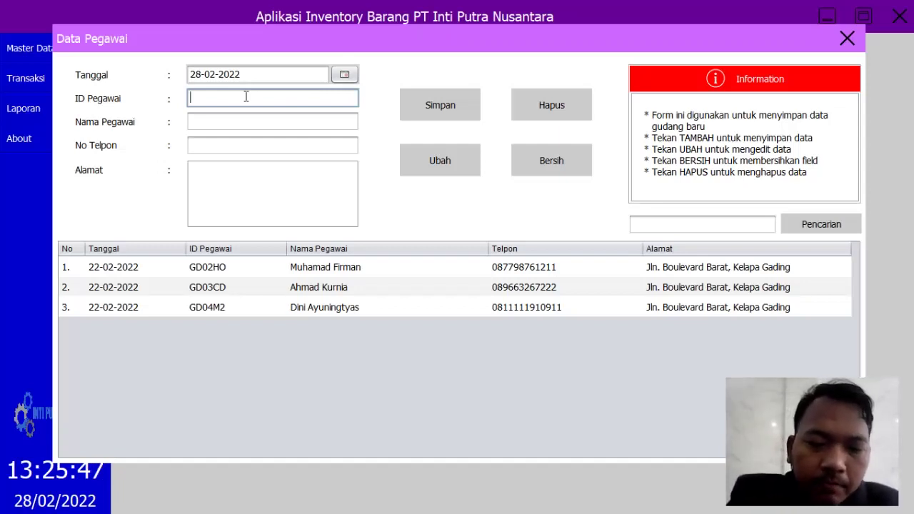
Step: Enter the new employee's ID and full name in the Data Pegawai form
{"action": "type", "text": "C"}
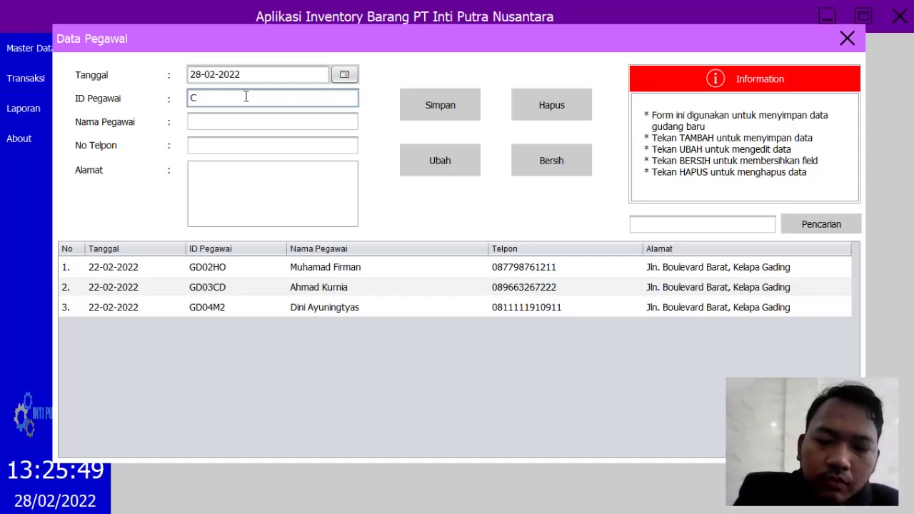
{"action": "key", "text": "BackSpace"}
{"action": "type", "text": "GD"}
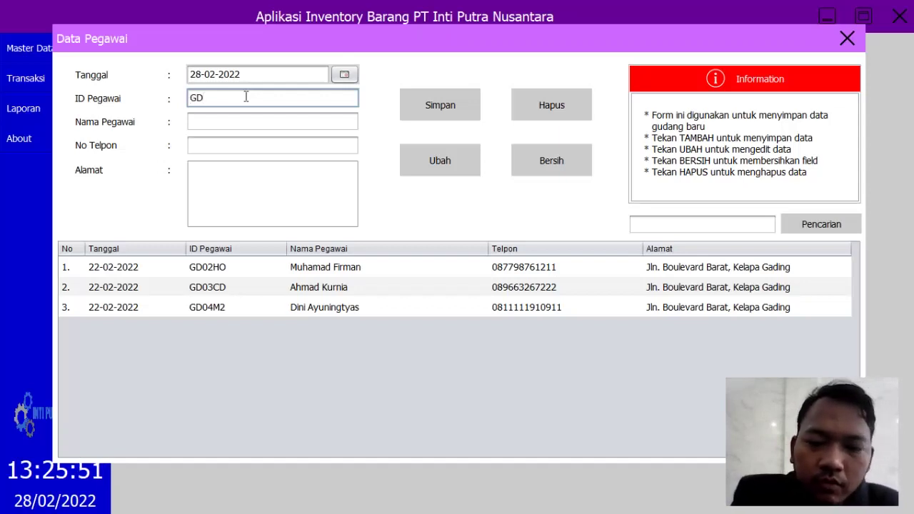
{"action": "type", "text": "01HH"}
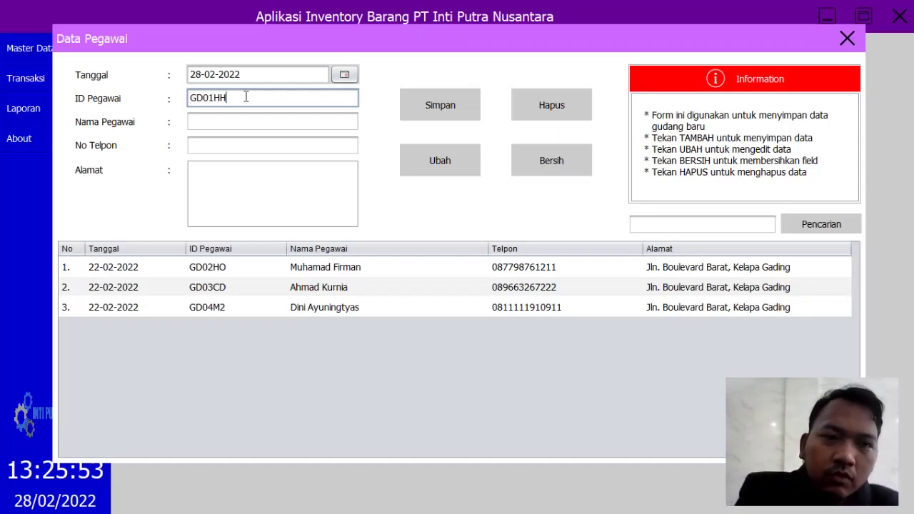
{"action": "left_click", "coordinate": [234, 128]}
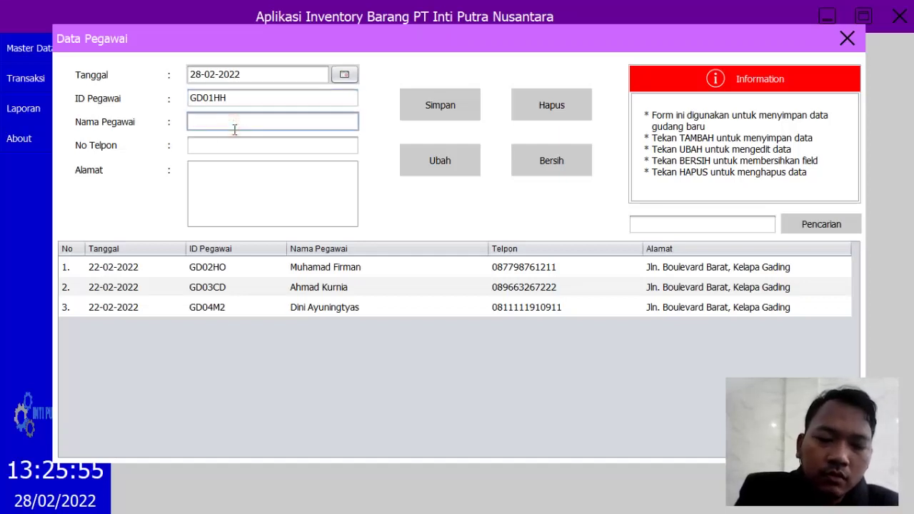
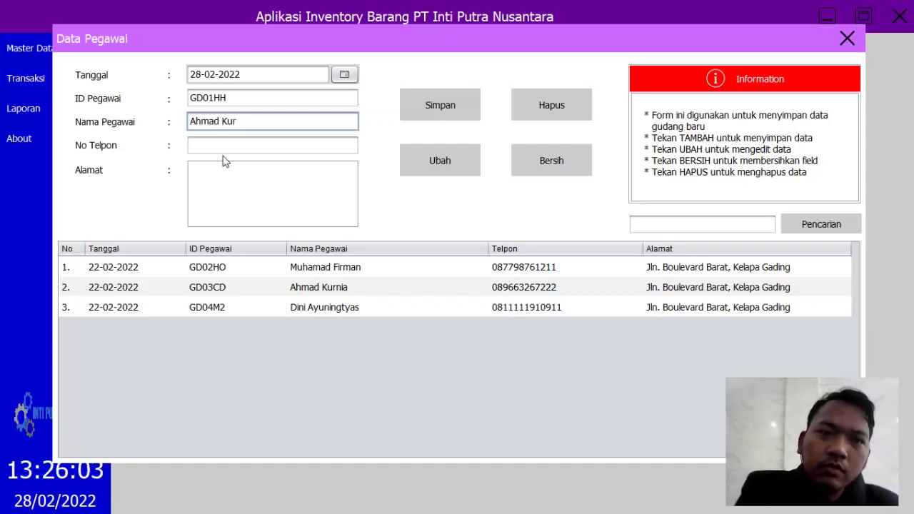
Step: Add the employee's phone number and Jakarta address, then save the record
{"action": "left_click", "coordinate": [230, 147]}
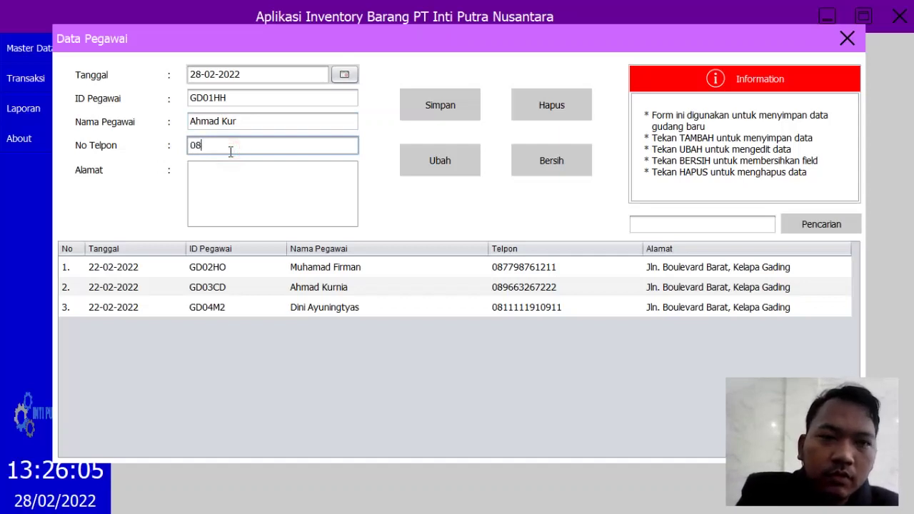
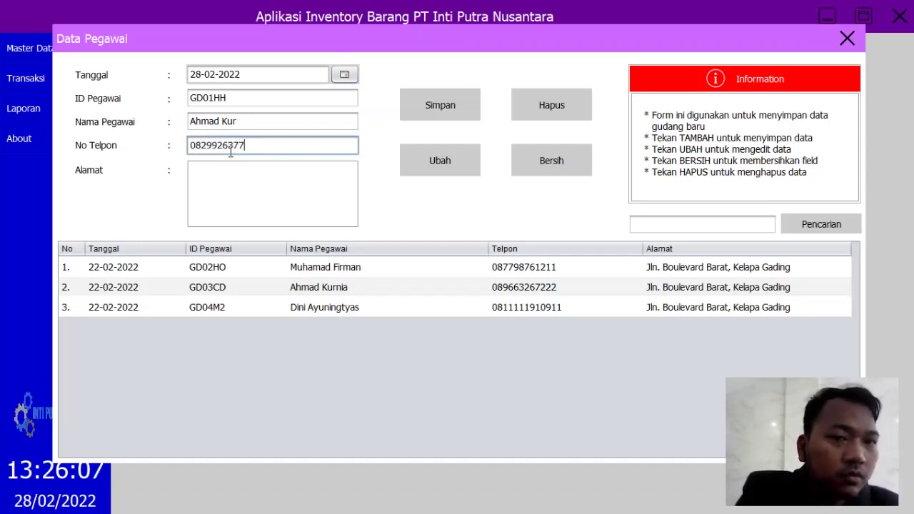
{"action": "left_click", "coordinate": [316, 198]}
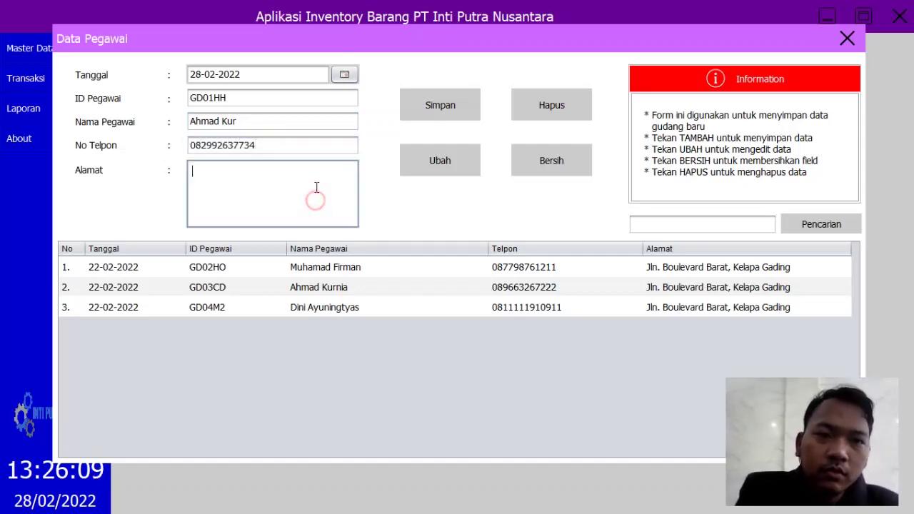
{"action": "type", "text": "Jaka"}
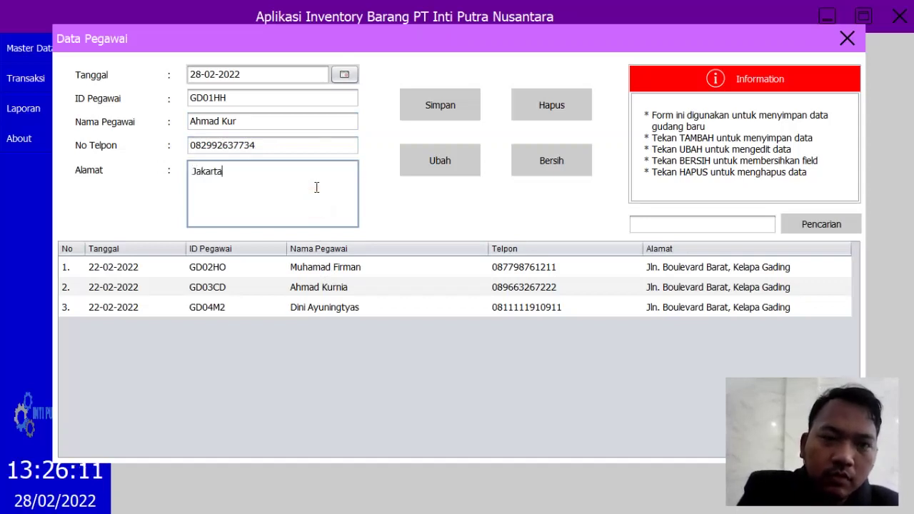
{"action": "type", "text": "rta"}
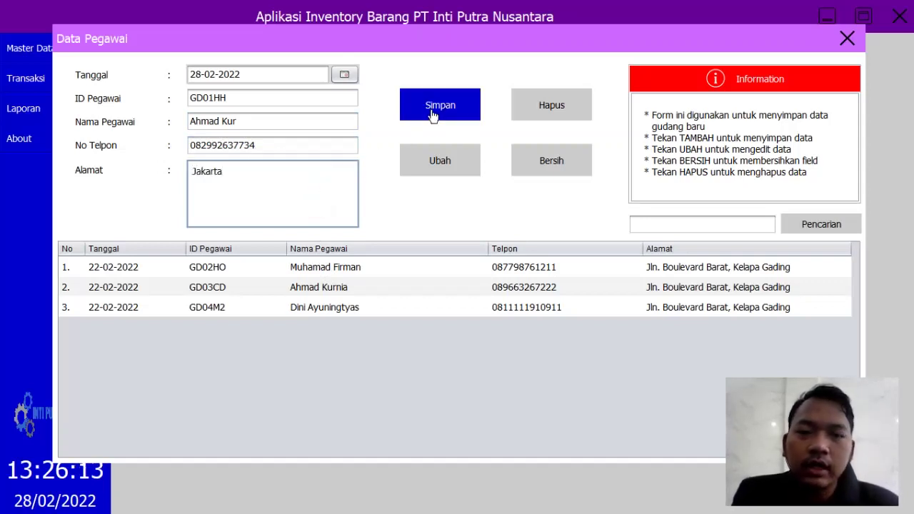
{"action": "left_click", "coordinate": [434, 115]}
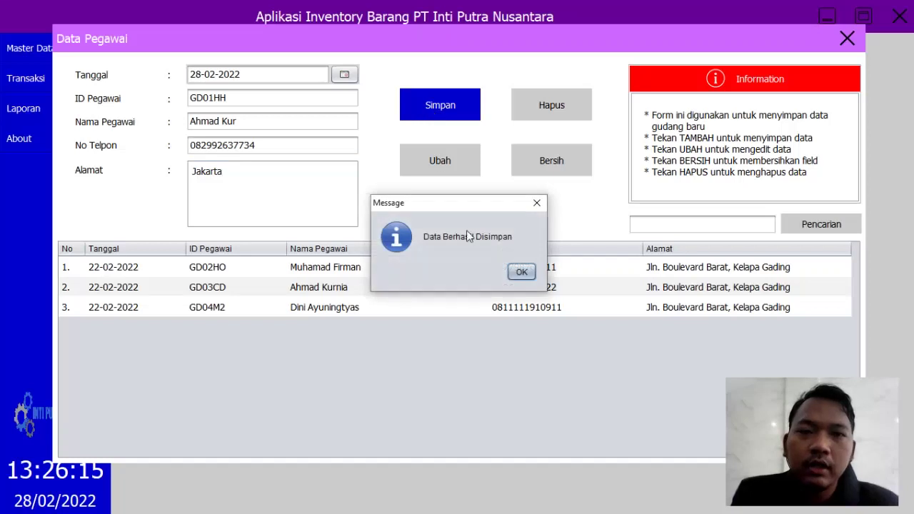
{"action": "left_click", "coordinate": [522, 272]}
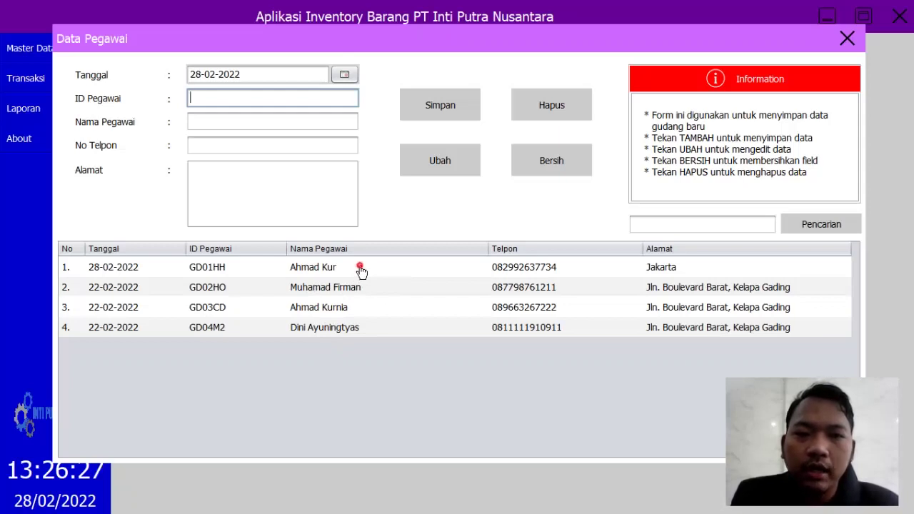
Step: Load the newest employee and update their address from Jakarta to Depok
{"action": "left_click", "coordinate": [361, 269]}
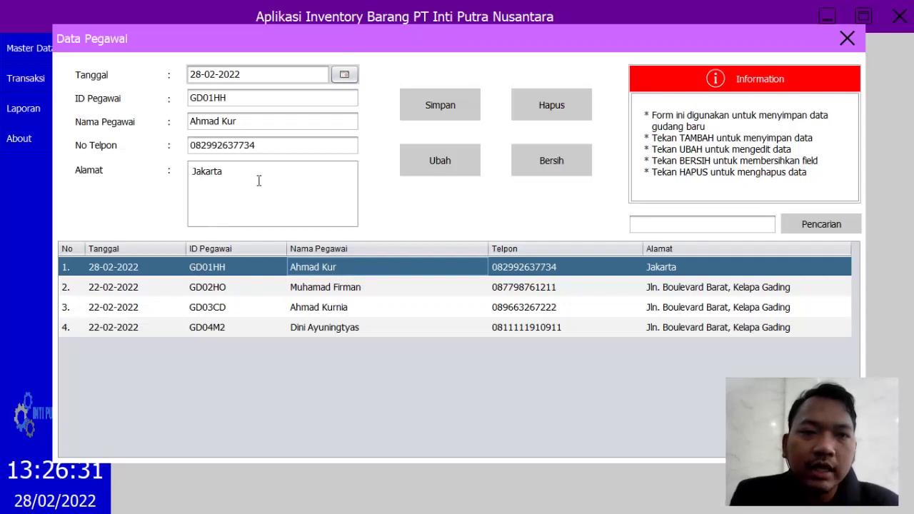
{"action": "left_click", "coordinate": [246, 183]}
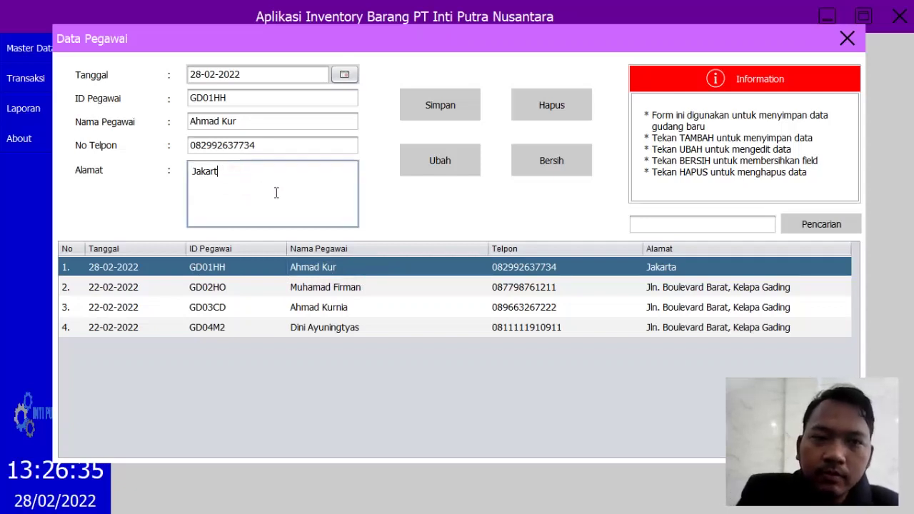
{"action": "key", "text": "BackSpace"}
{"action": "key", "text": "BackSpace"}
{"action": "key", "text": "BackSpace"}
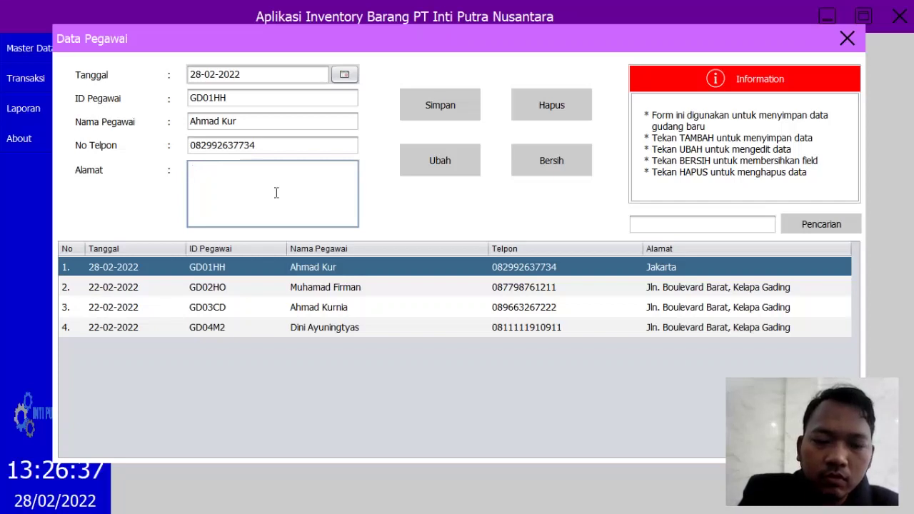
{"action": "type", "text": "Depok"}
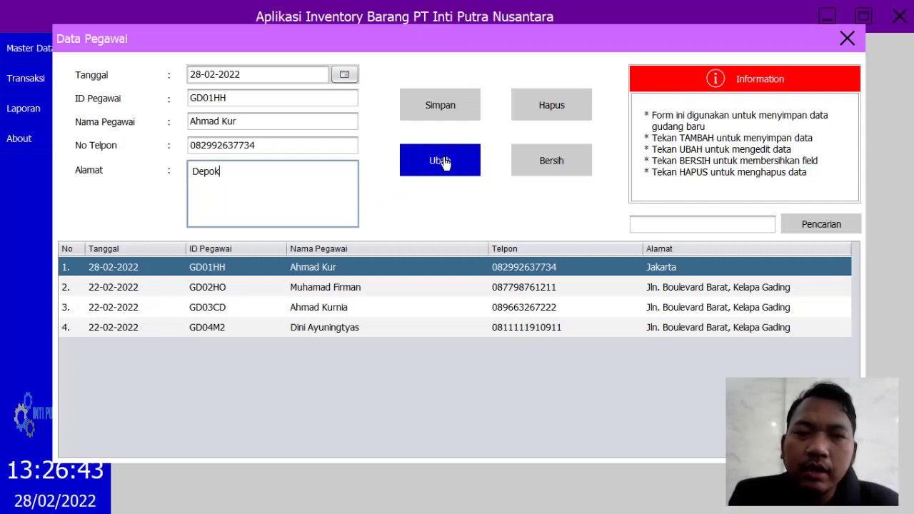
{"action": "left_click", "coordinate": [444, 162]}
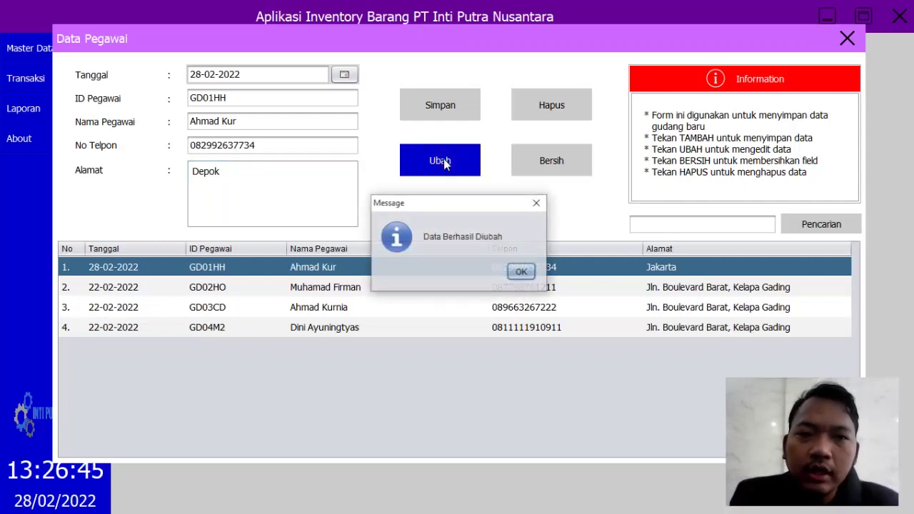
{"action": "left_click", "coordinate": [527, 278]}
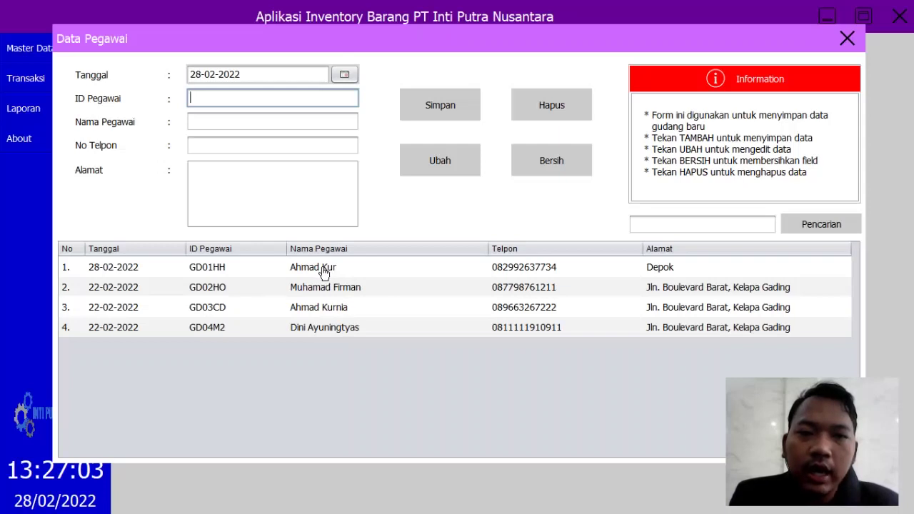
Step: Delete the 28-02-2022 employee record, confirming with Yes, and close the Data Pegawai window
{"action": "left_click", "coordinate": [323, 272]}
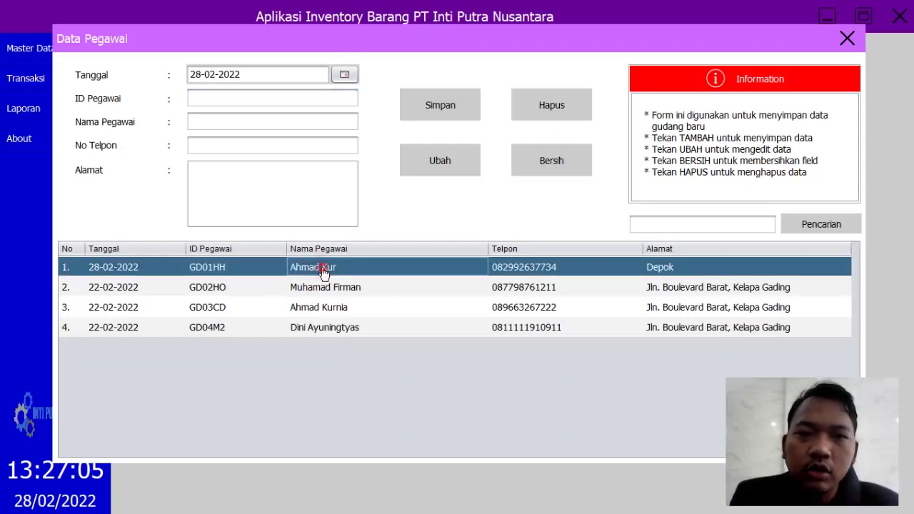
{"action": "left_click", "coordinate": [572, 118]}
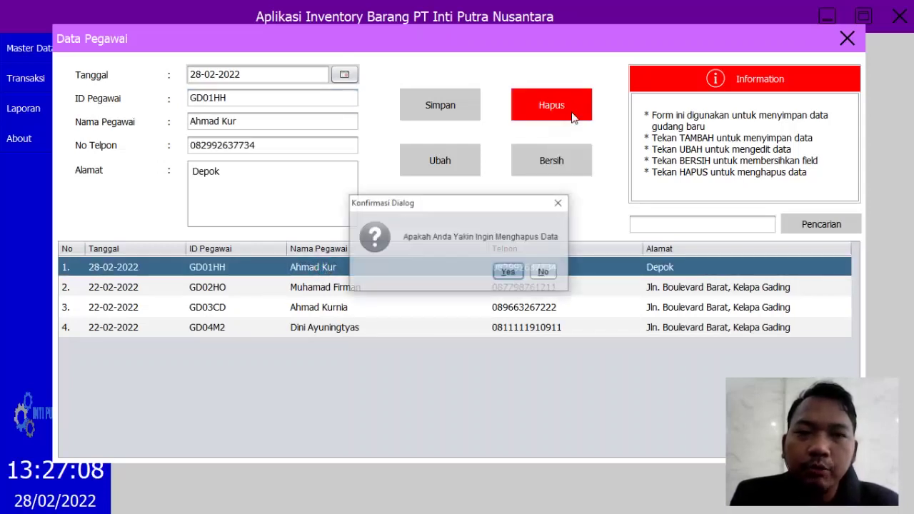
{"action": "left_click", "coordinate": [509, 273]}
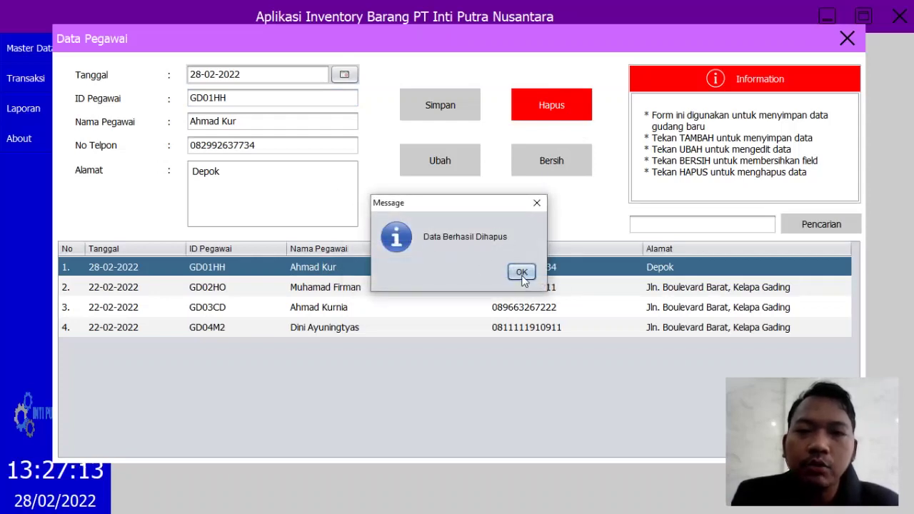
{"action": "left_click", "coordinate": [522, 272]}
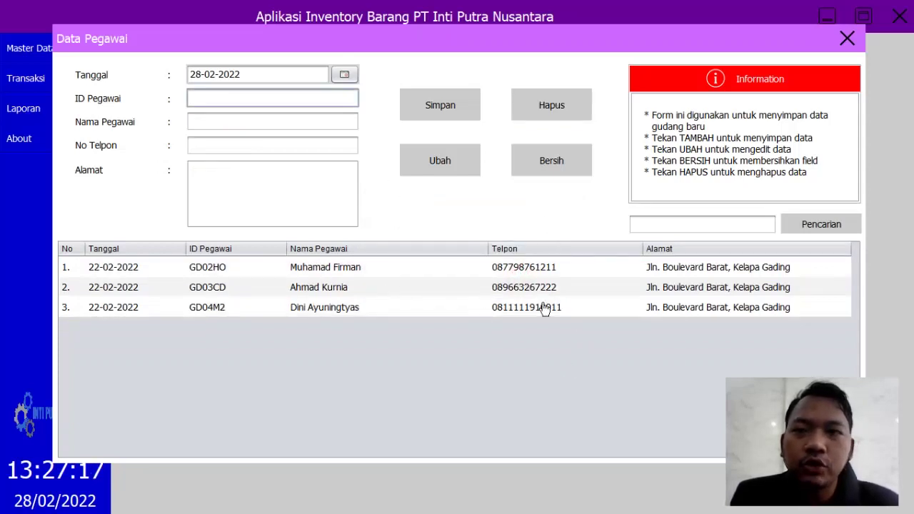
{"action": "left_click", "coordinate": [847, 39]}
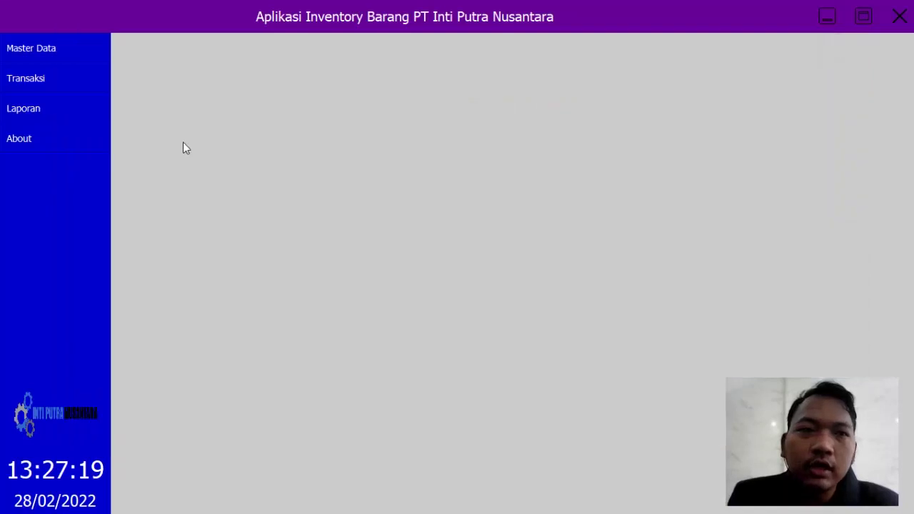
Step: Open Data Supplier and enter supplier code GA9936JH with name Wahana Komputer
{"action": "left_click", "coordinate": [43, 55]}
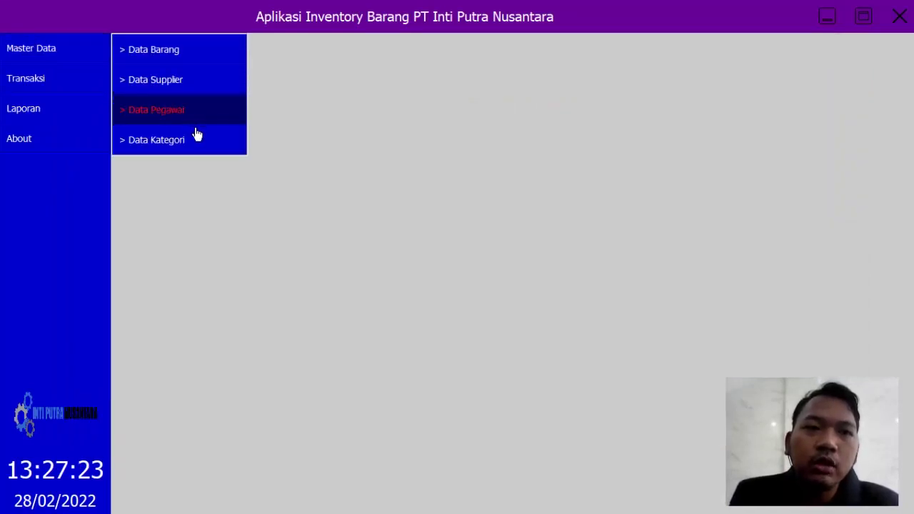
{"action": "left_click", "coordinate": [166, 82]}
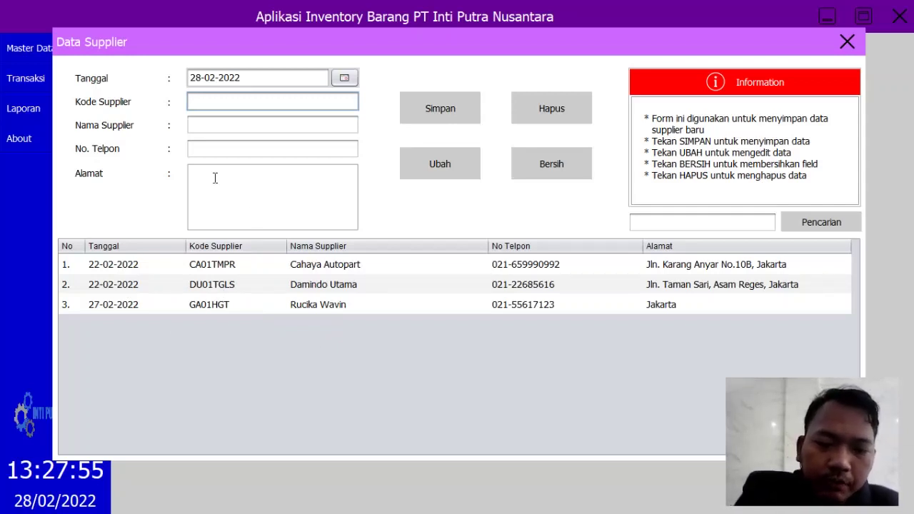
{"action": "type", "text": "GA9936"}
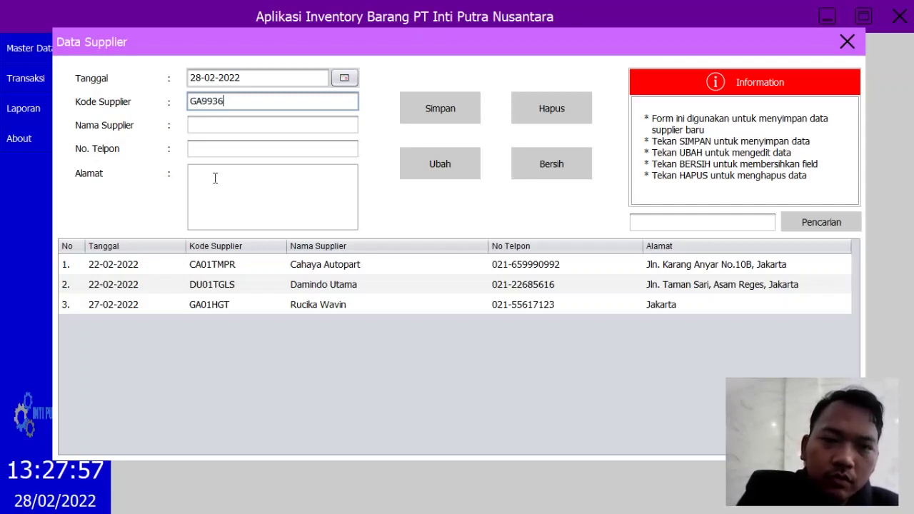
{"action": "type", "text": "JHHA"}
{"action": "key", "text": "BackSpace"}
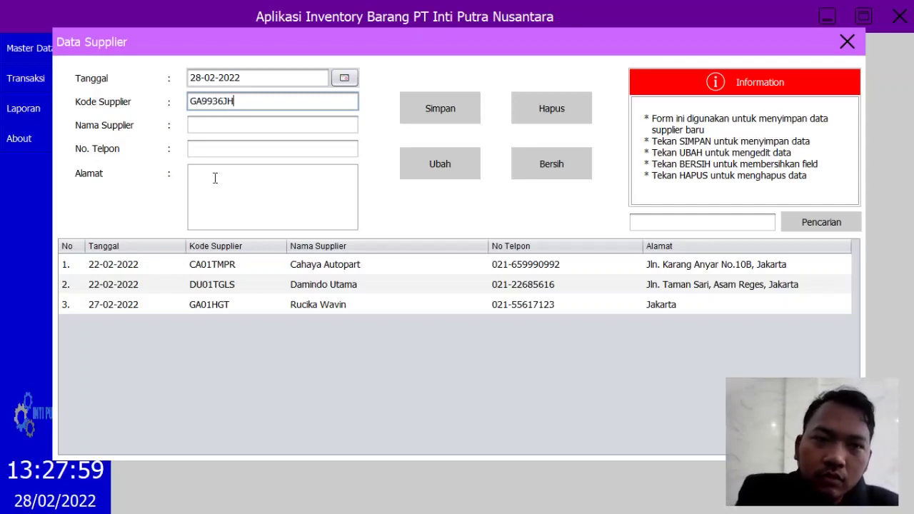
{"action": "left_click", "coordinate": [216, 126]}
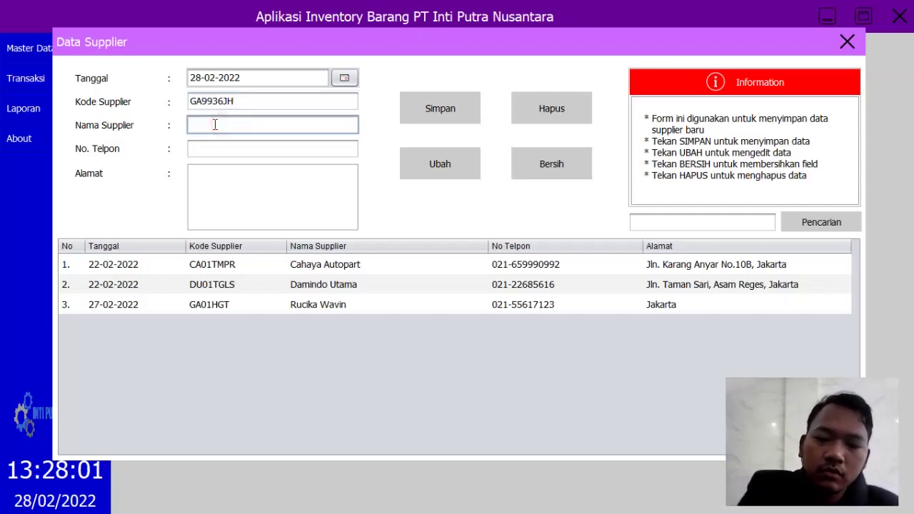
{"action": "type", "text": "R"}
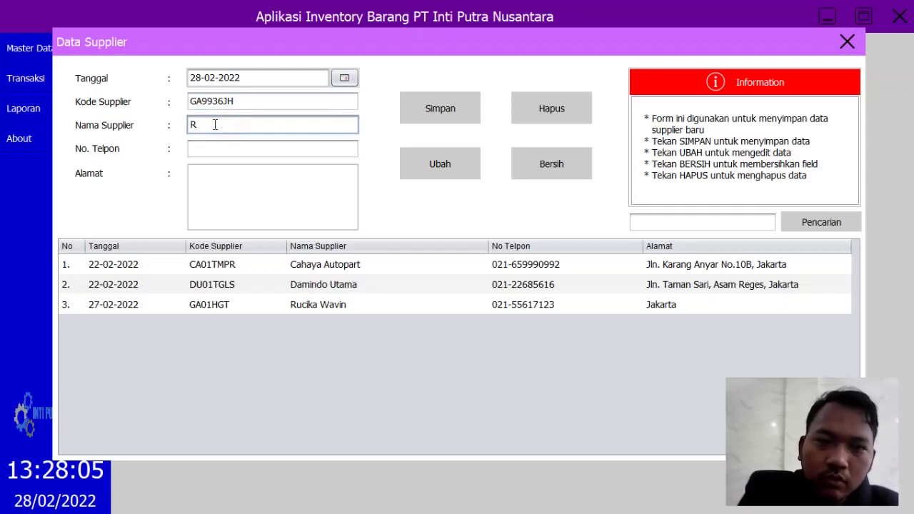
{"action": "type", "text": "Wahana "}
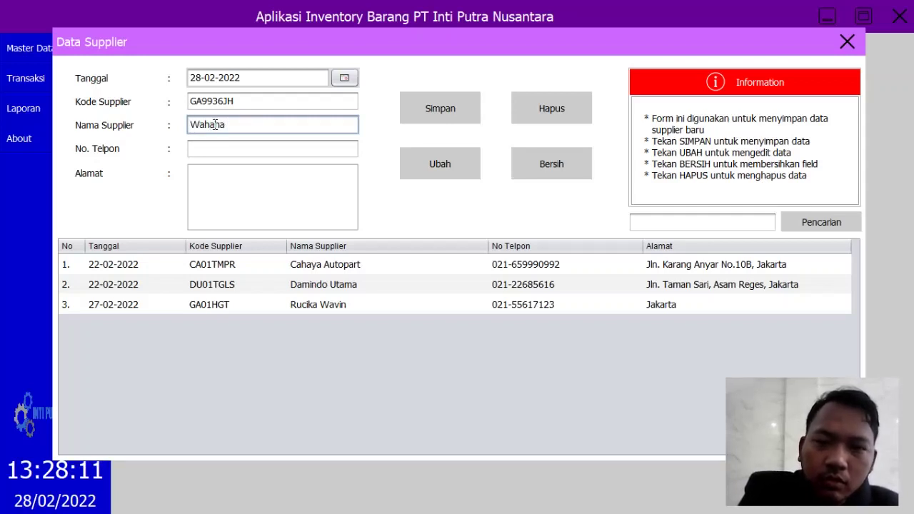
{"action": "type", "text": "Aut"}
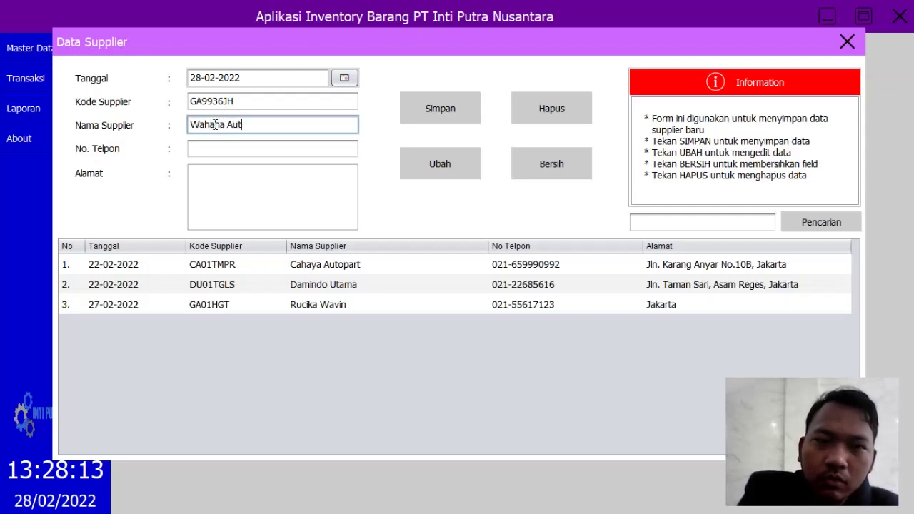
{"action": "key", "text": "BackSpace"}
{"action": "key", "text": "BackSpace"}
{"action": "key", "text": "BackSpace"}
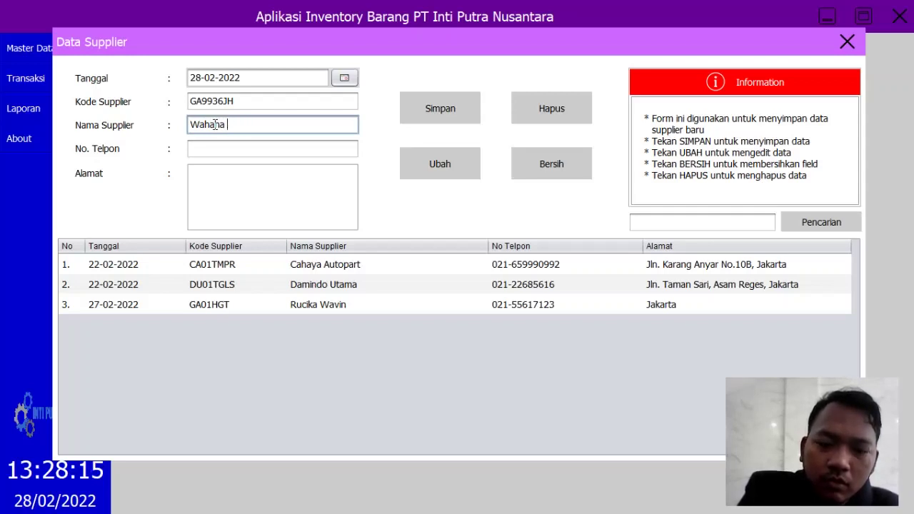
{"action": "type", "text": "Komputer"}
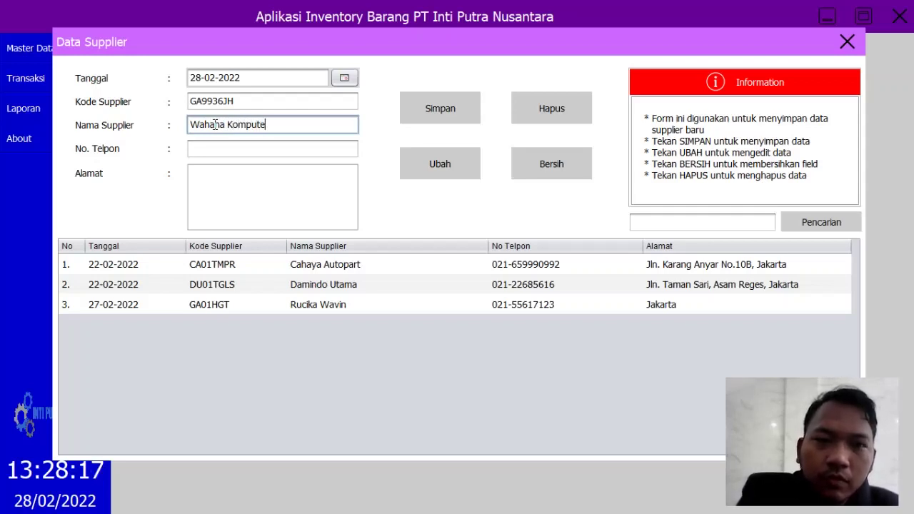
Step: Add the supplier's phone number and Jakarta address, save, and close the form
{"action": "left_click", "coordinate": [241, 148]}
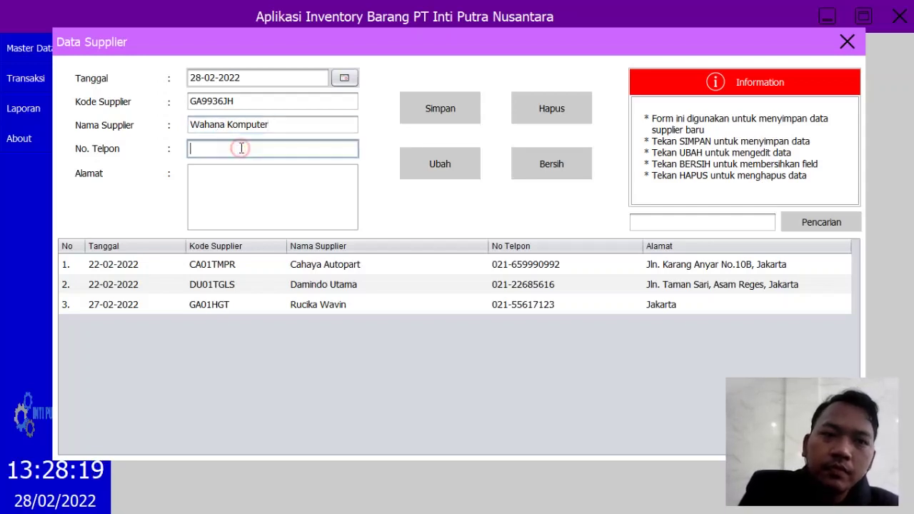
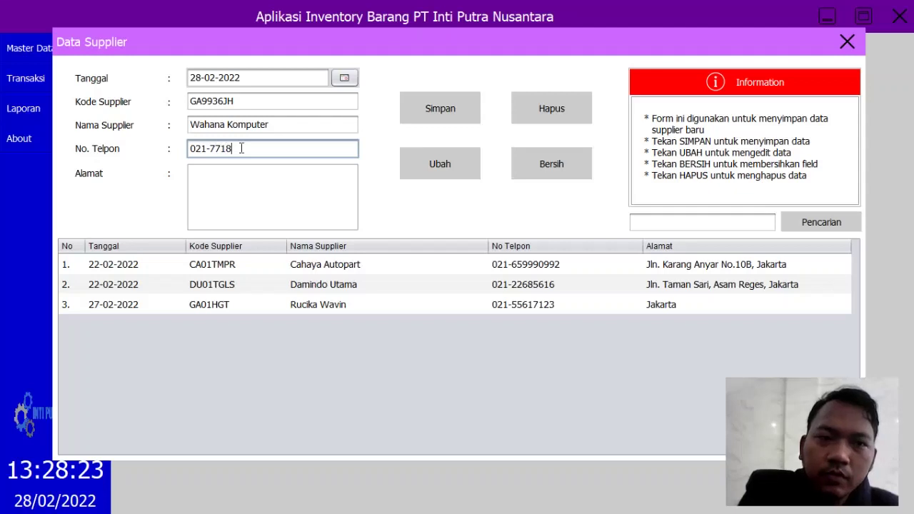
{"action": "left_click", "coordinate": [287, 191]}
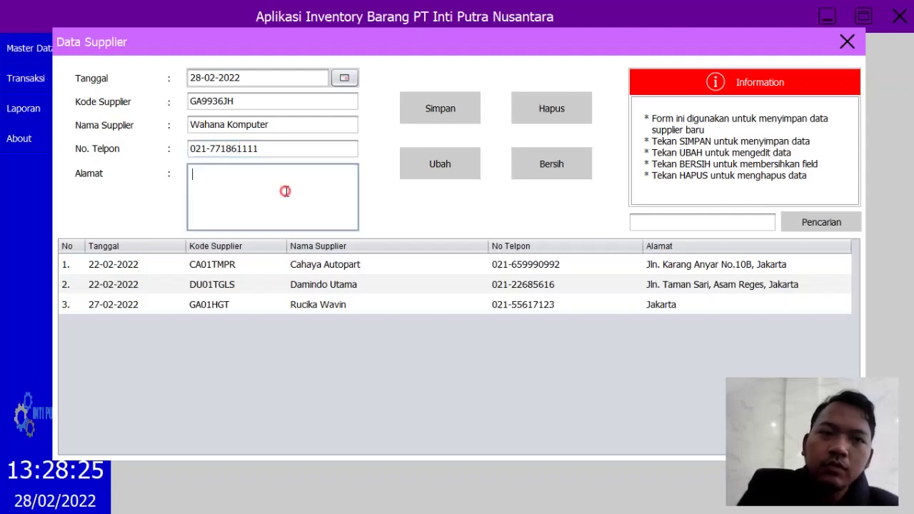
{"action": "type", "text": "Jakarta"}
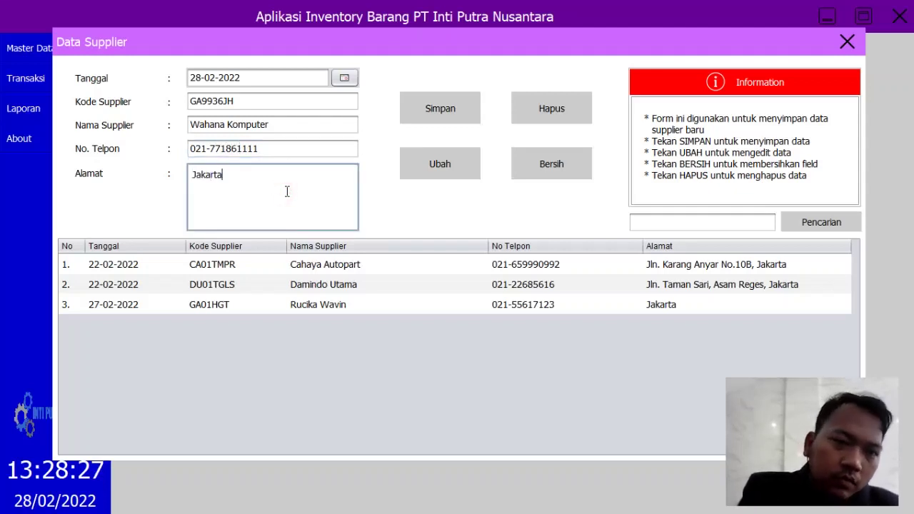
{"action": "left_click", "coordinate": [413, 117]}
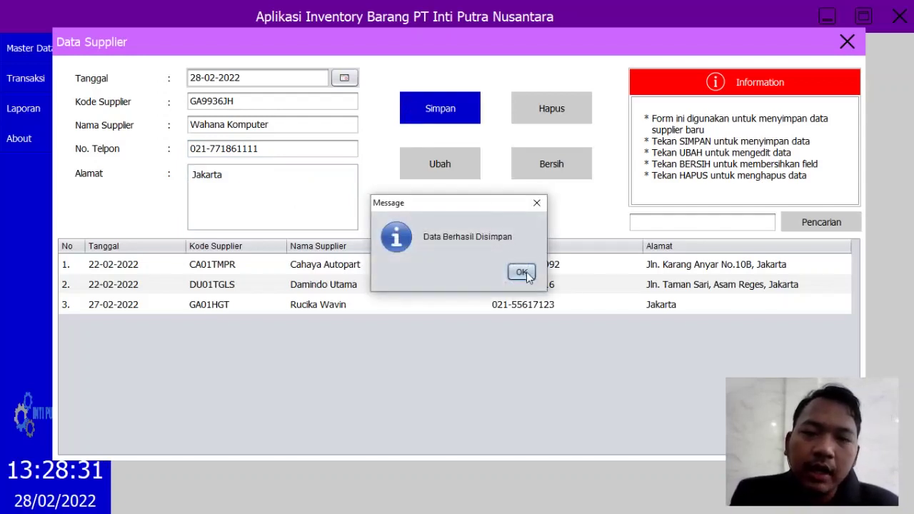
{"action": "left_click", "coordinate": [522, 272]}
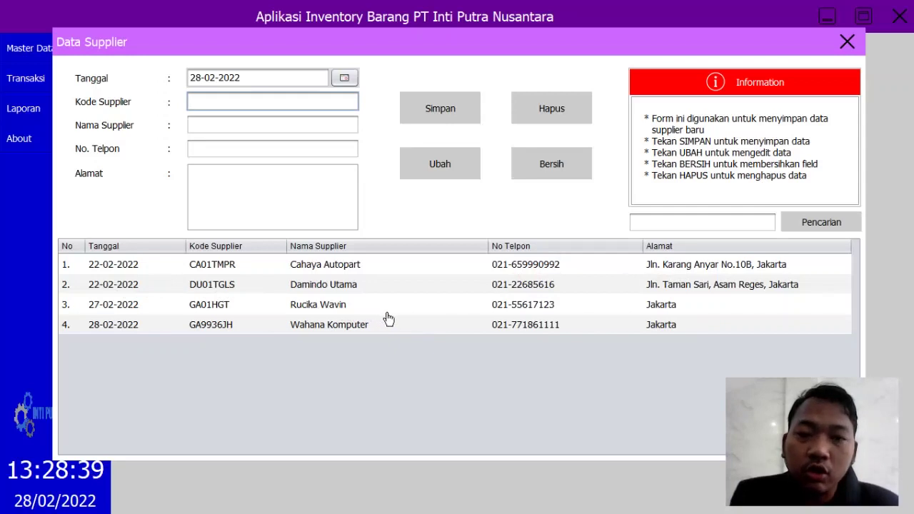
{"action": "left_click", "coordinate": [847, 42]}
Step: Open Data Kategori and enter category code HHAJKAS with name Komputer
{"action": "left_click", "coordinate": [16, 46]}
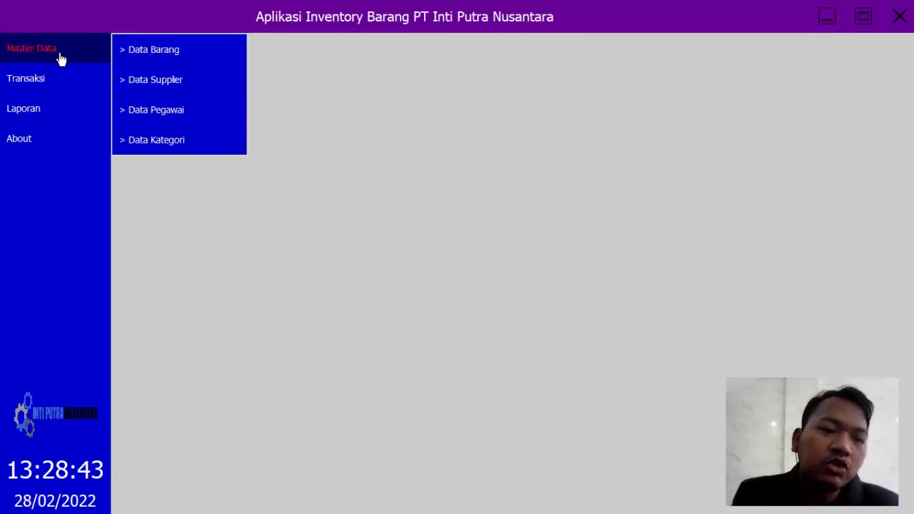
{"action": "left_click", "coordinate": [154, 141]}
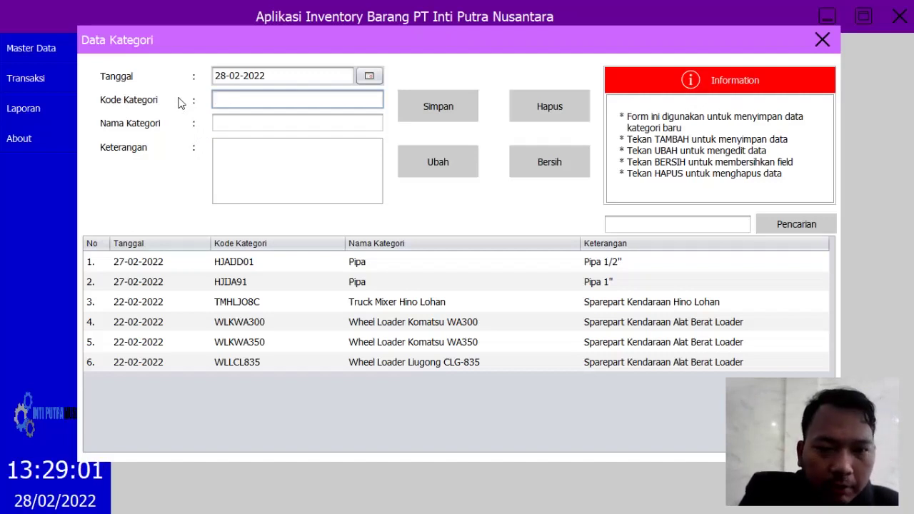
{"action": "type", "text": "ja"}
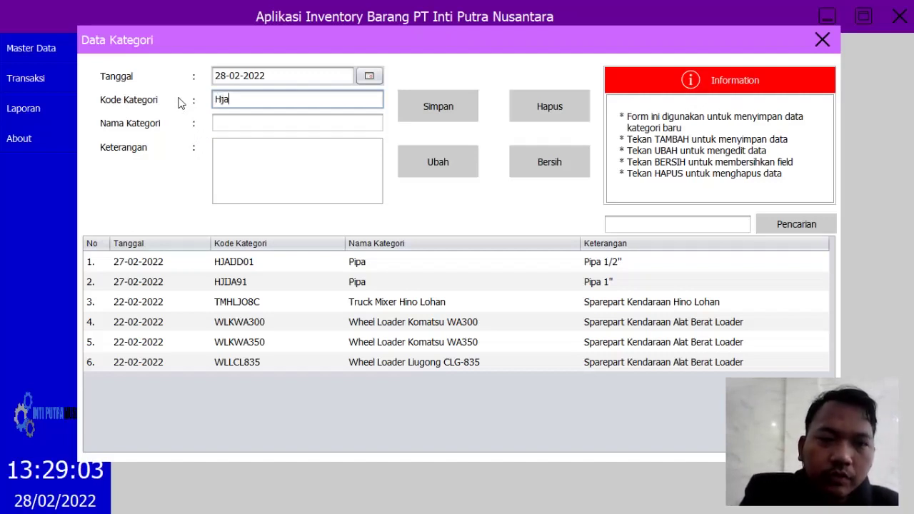
{"action": "type", "text": "ks"}
{"action": "key", "text": "BackSpace"}
{"action": "key", "text": "BackSpace"}
{"action": "key", "text": "BackSpace"}
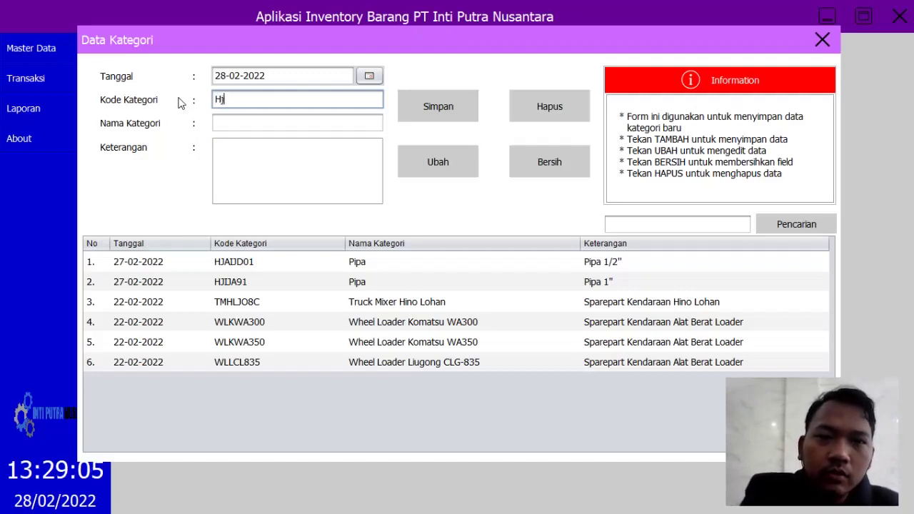
{"action": "type", "text": "HAJKAS"}
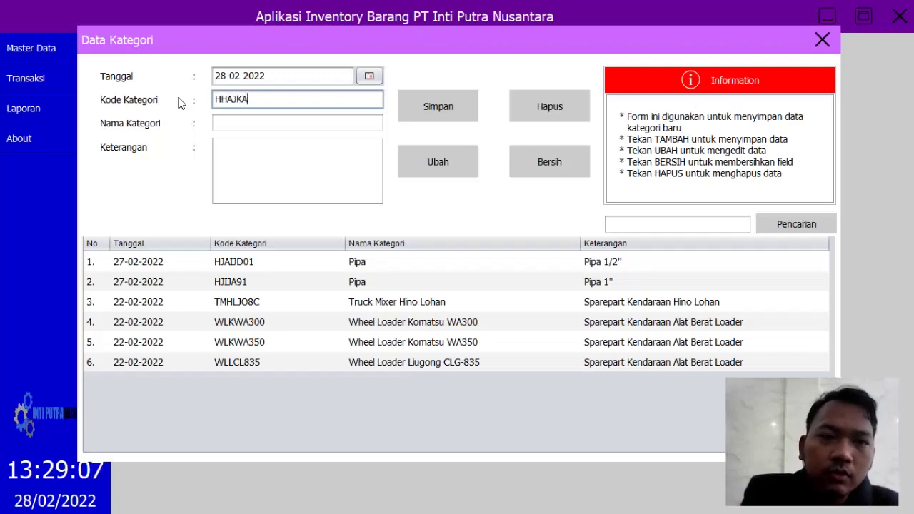
{"action": "left_click", "coordinate": [264, 125]}
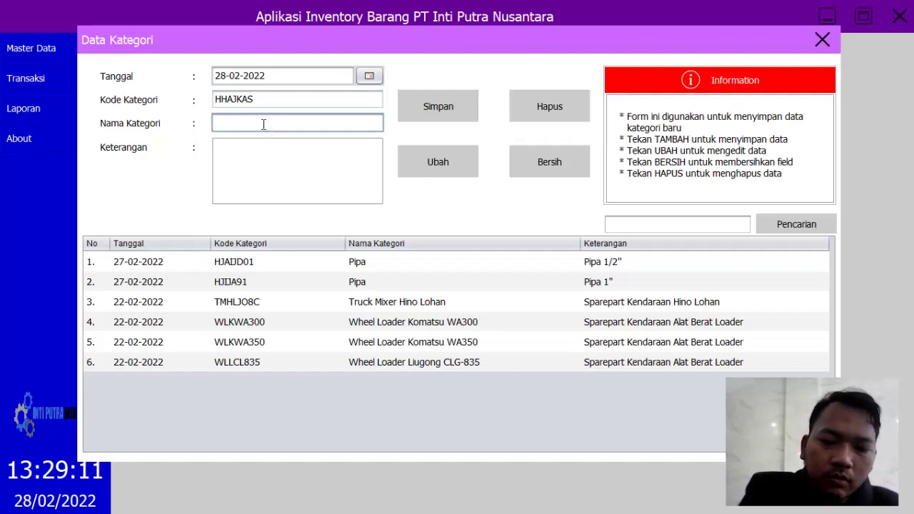
{"action": "type", "text": "K"}
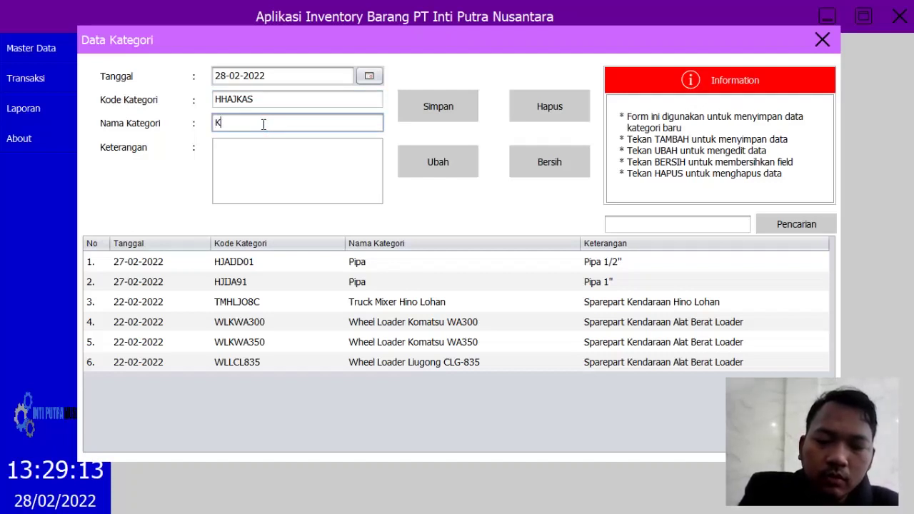
{"action": "type", "text": "omputer"}
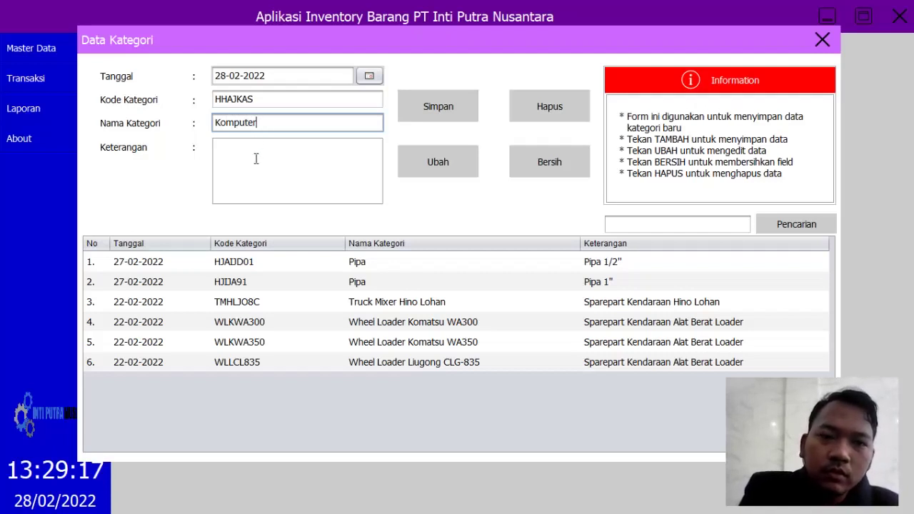
Step: Describe the category as Printer Canon 1000, save it, and close the form
{"action": "left_click", "coordinate": [255, 158]}
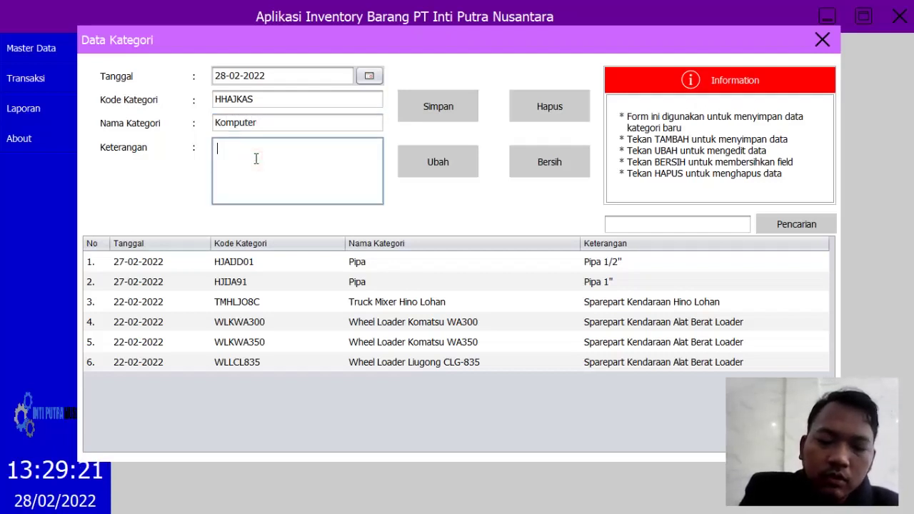
{"action": "type", "text": "PR"}
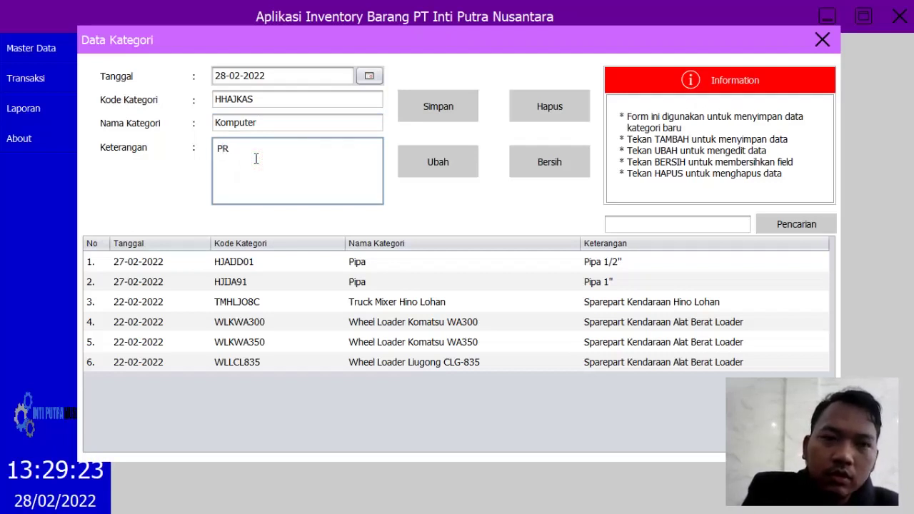
{"action": "type", "text": "rint"}
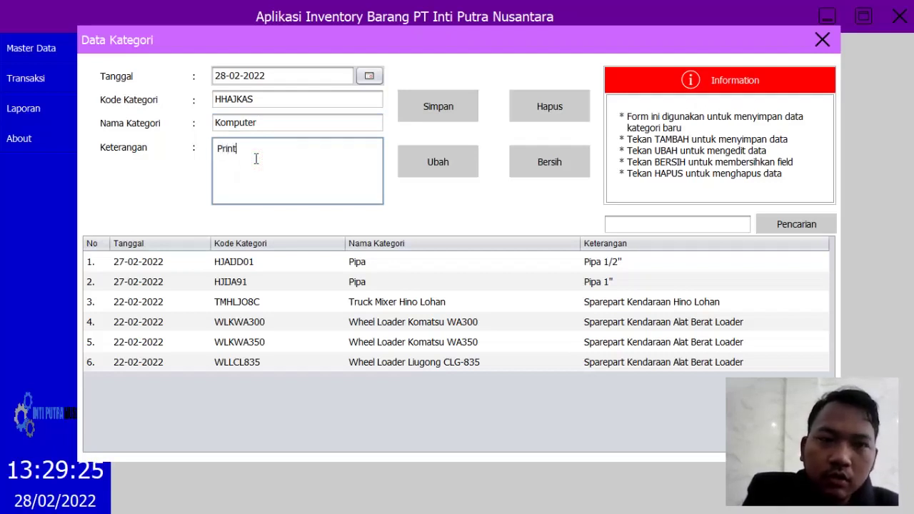
{"action": "type", "text": "er Can"}
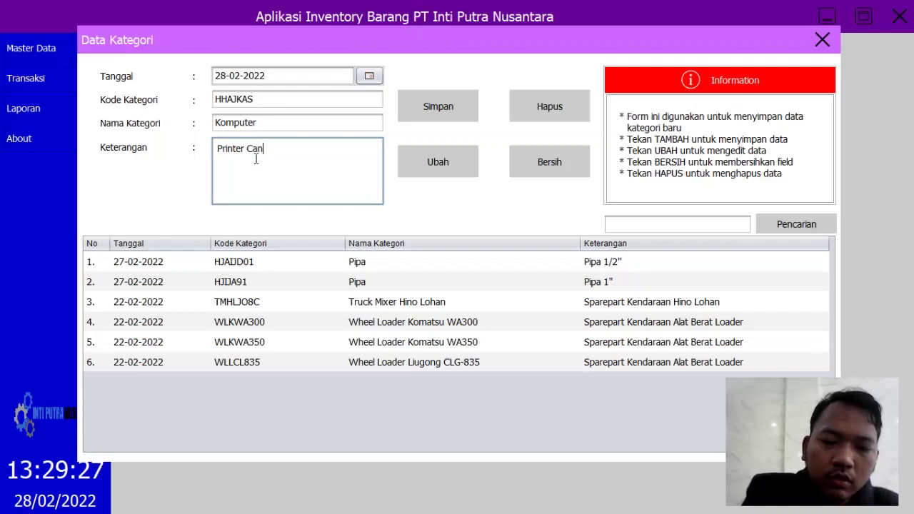
{"action": "type", "text": "on1000"}
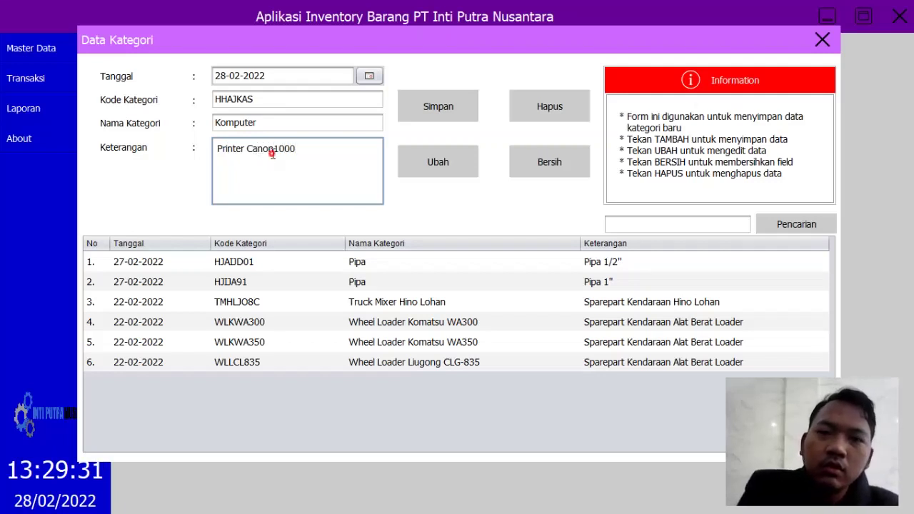
{"action": "left_click", "coordinate": [277, 152]}
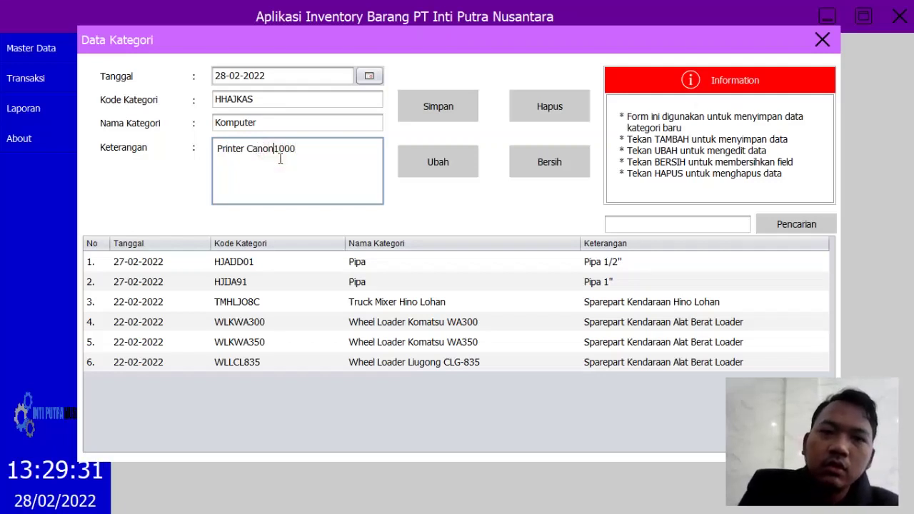
{"action": "left_click", "coordinate": [434, 121]}
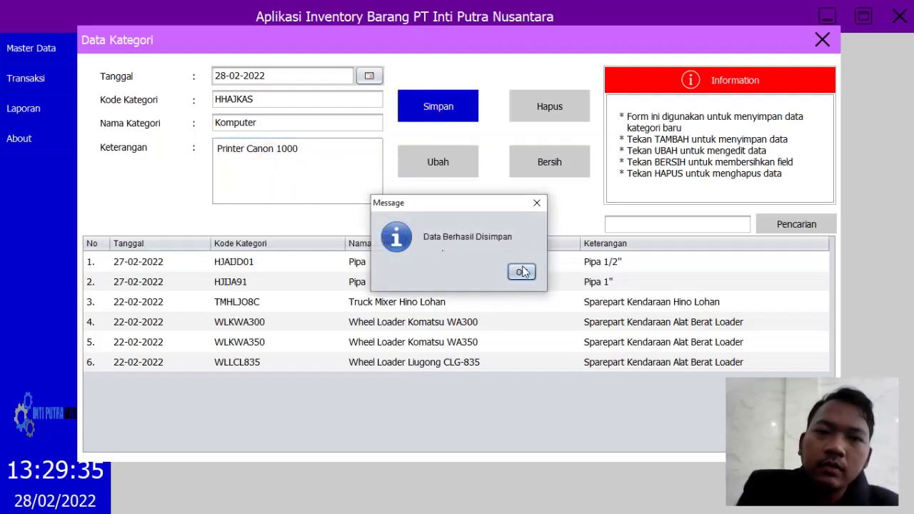
{"action": "left_click", "coordinate": [523, 272]}
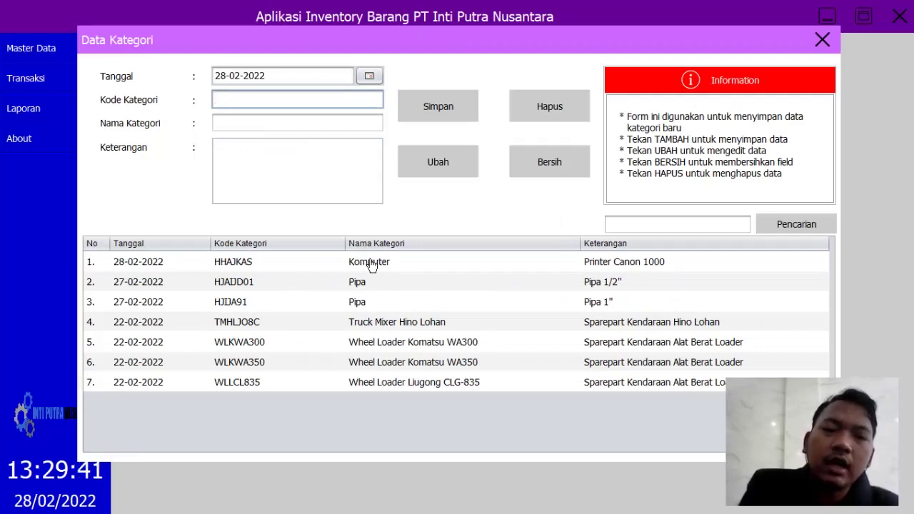
{"action": "left_click", "coordinate": [823, 40]}
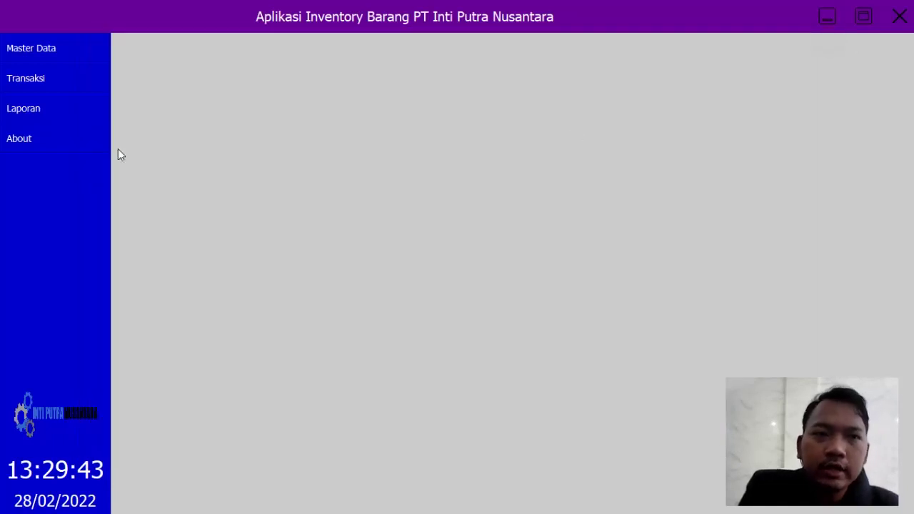
Step: Open Data Barang and enter item code BK768KMP named Kertas Sidu A4
{"action": "left_click", "coordinate": [26, 56]}
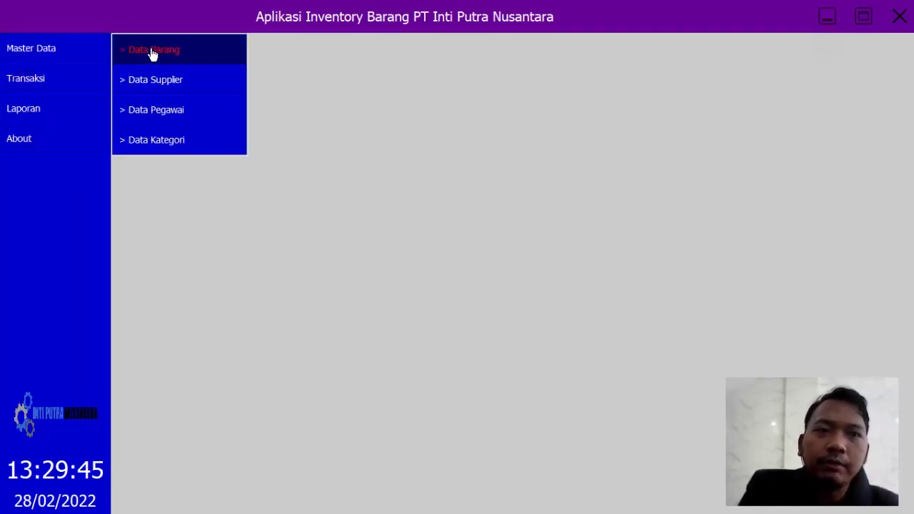
{"action": "left_click", "coordinate": [151, 54]}
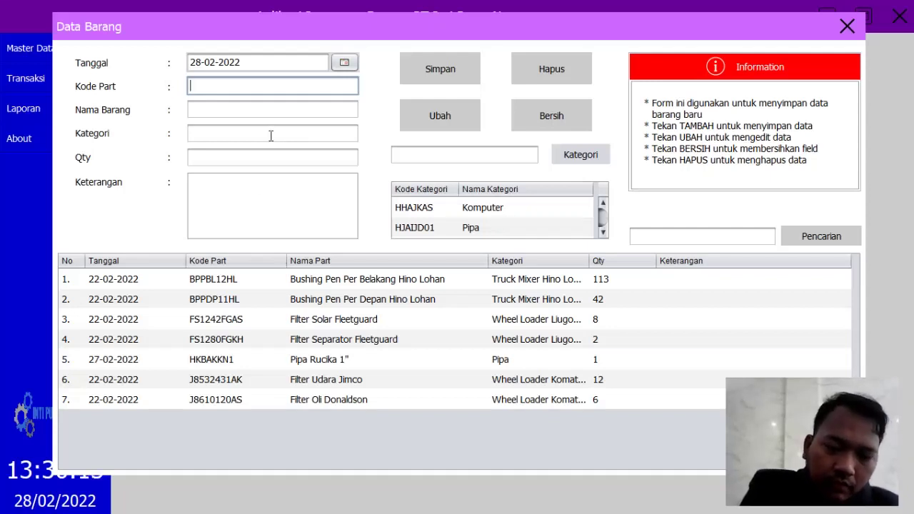
{"action": "type", "text": "BK7"}
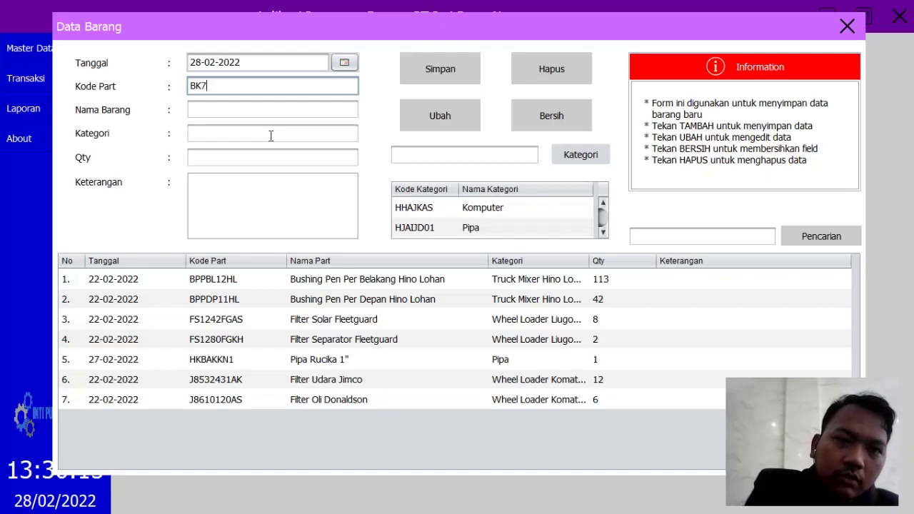
{"action": "type", "text": "68KMP"}
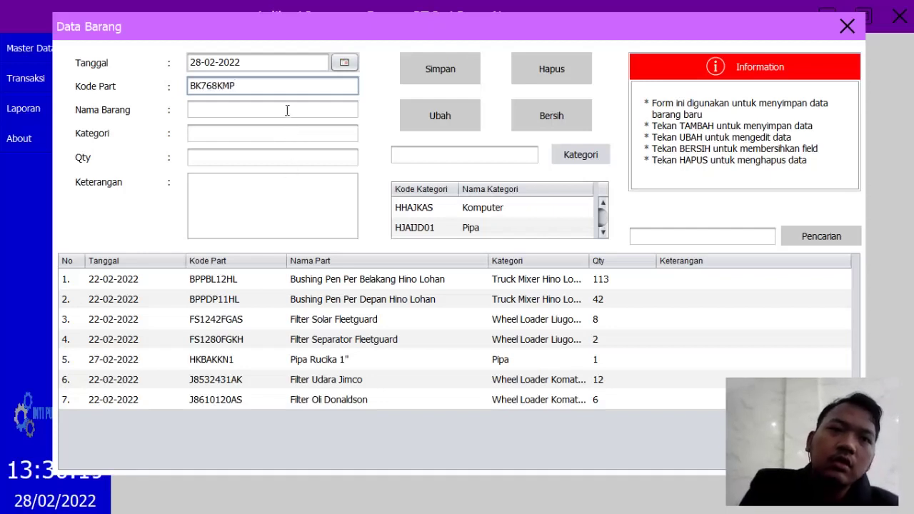
{"action": "left_click", "coordinate": [288, 111]}
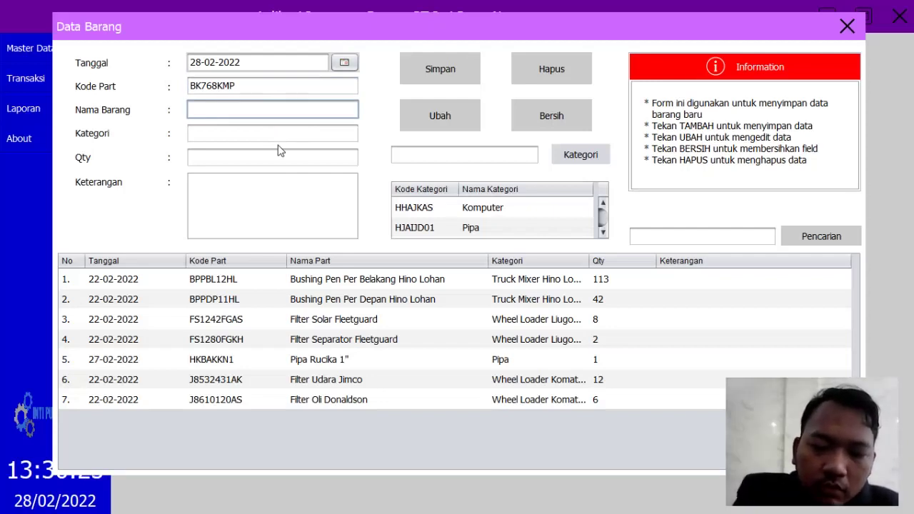
{"action": "type", "text": "W"}
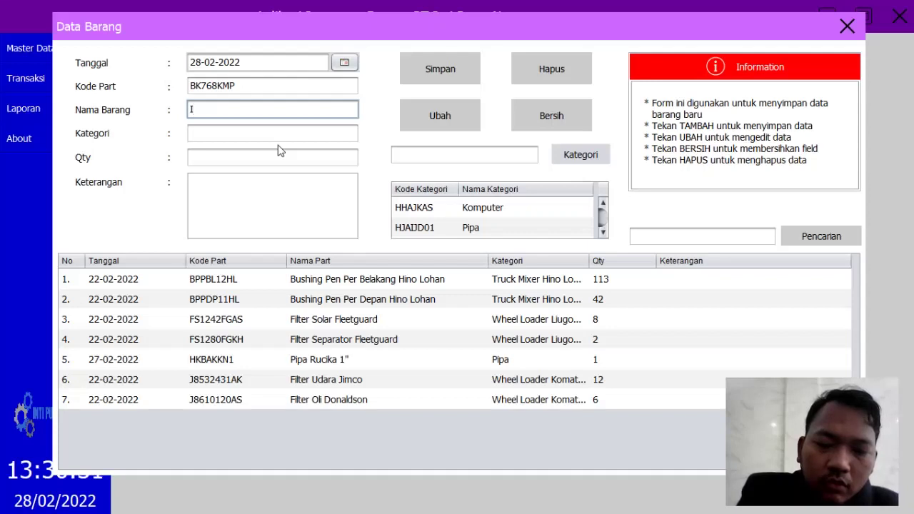
{"action": "type", "text": "Kertas"}
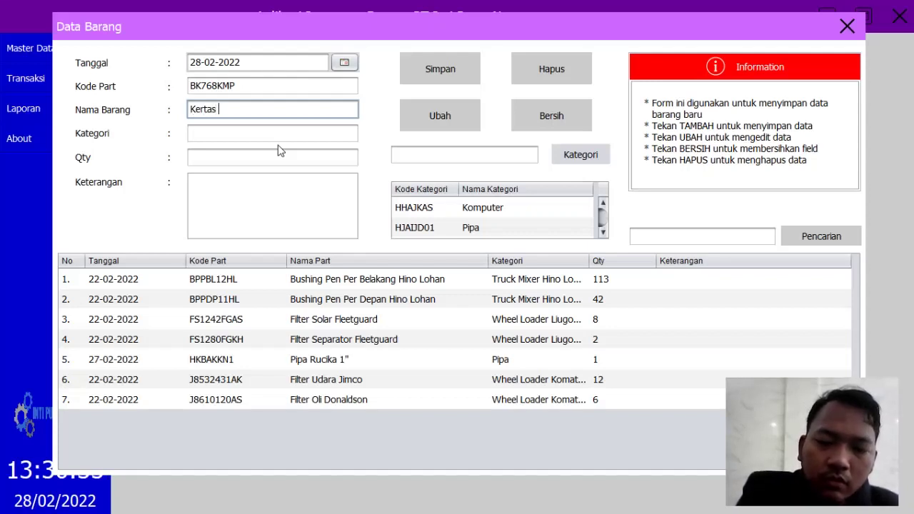
{"action": "type", "text": " Sidu A"}
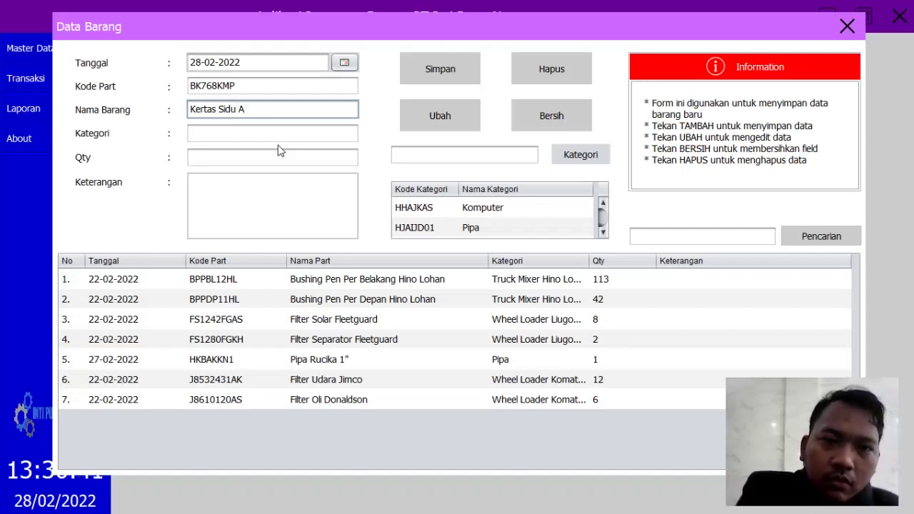
{"action": "type", "text": "4"}
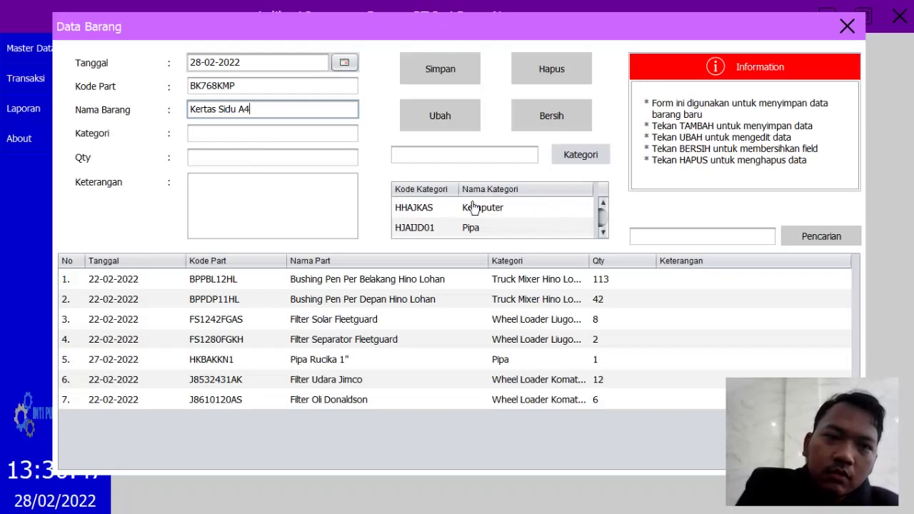
Step: Assign category Komputer and quantity 10, save the item, and close Data Barang
{"action": "left_click", "coordinate": [513, 208]}
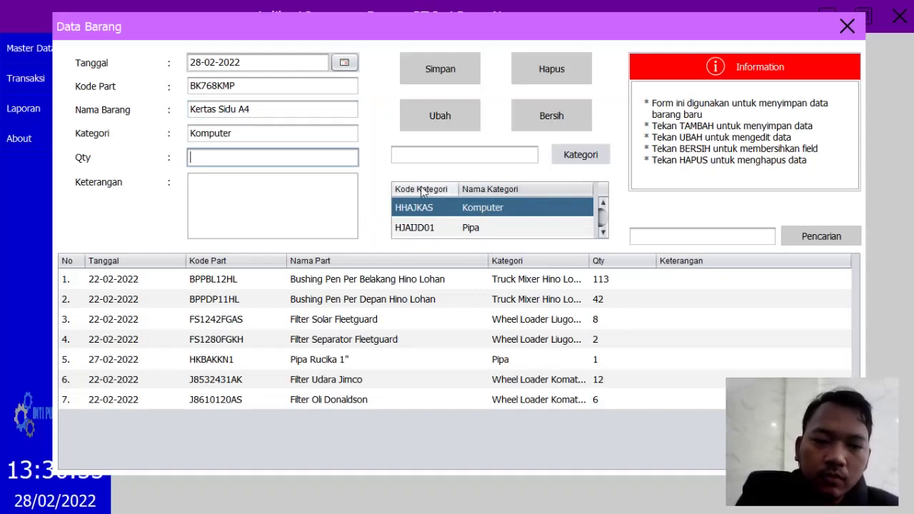
{"action": "type", "text": "S"}
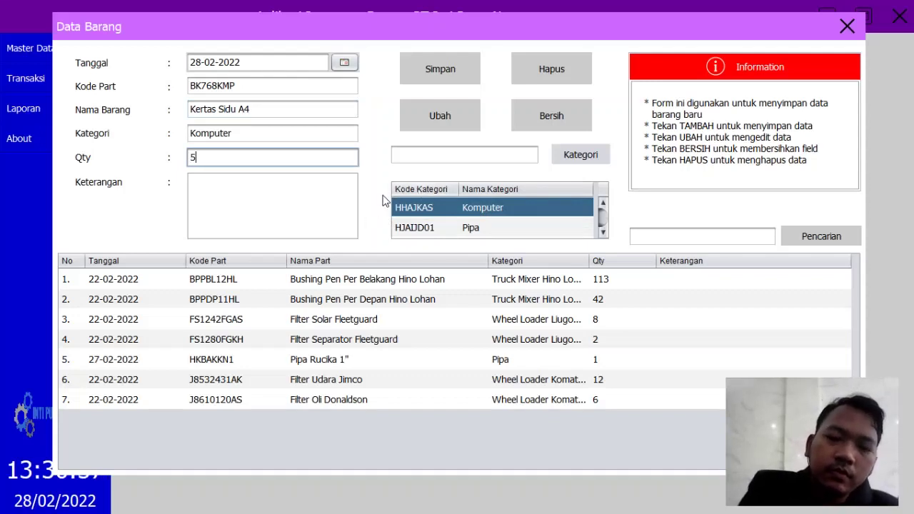
{"action": "key", "text": "Return"}
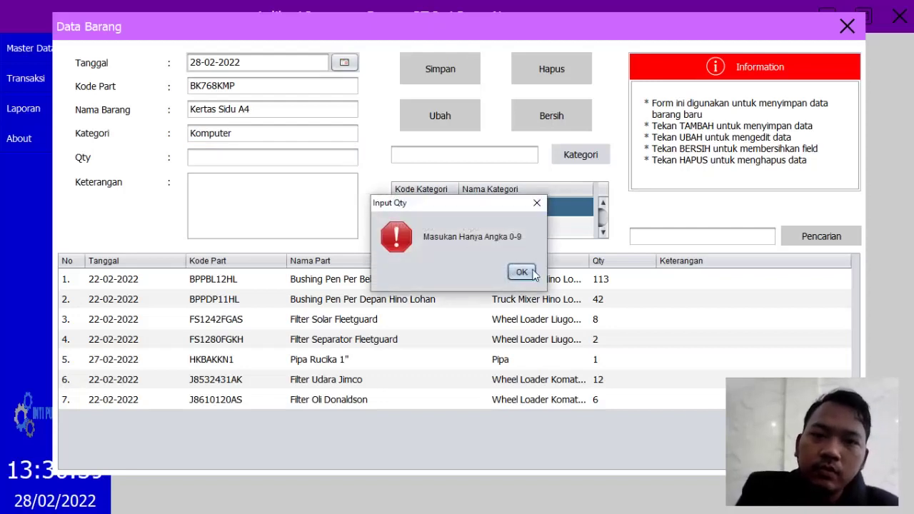
{"action": "left_click", "coordinate": [532, 273]}
{"action": "type", "text": "10"}
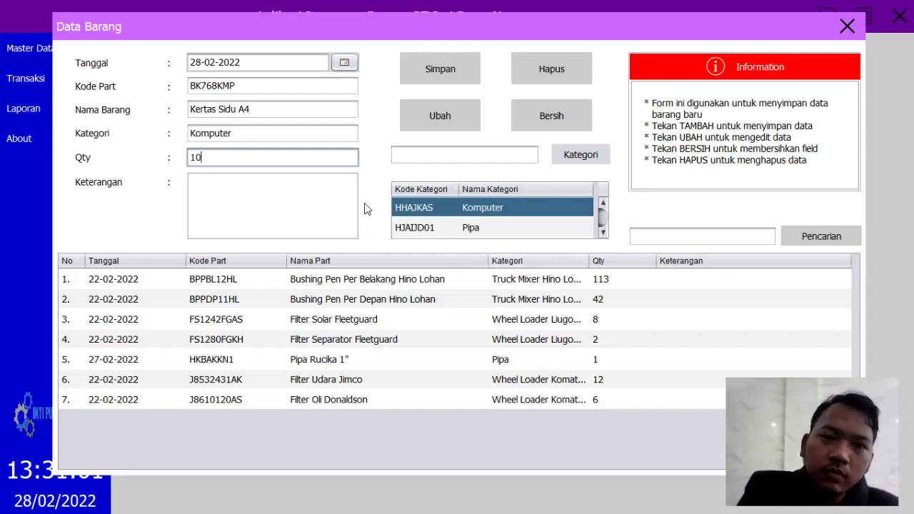
{"action": "left_click", "coordinate": [432, 72]}
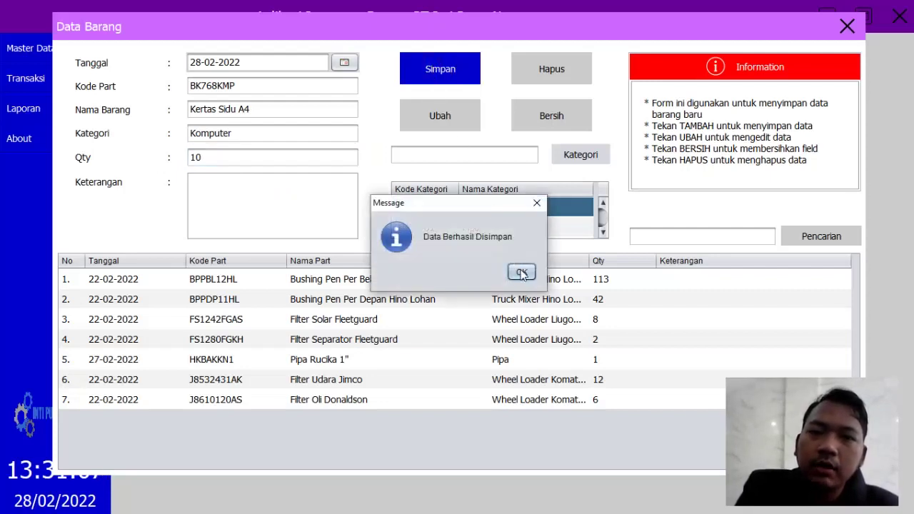
{"action": "left_click", "coordinate": [522, 272]}
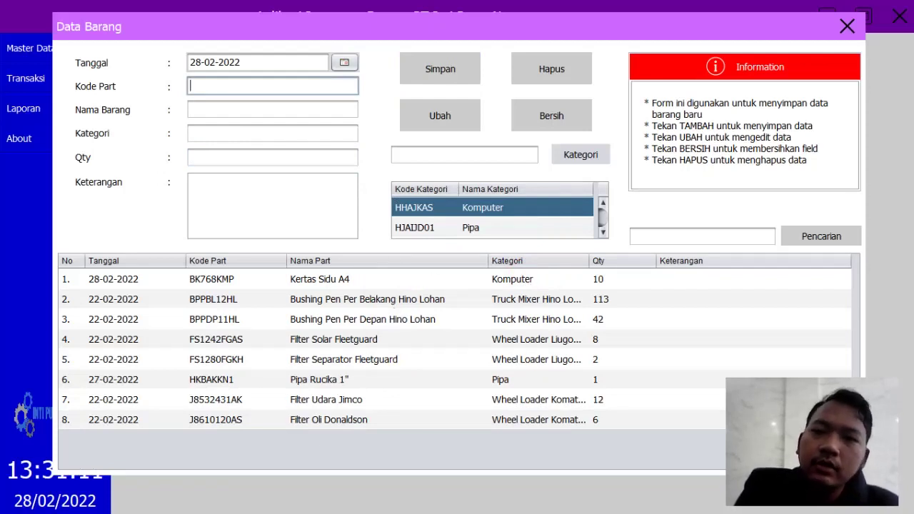
{"action": "left_click", "coordinate": [848, 27]}
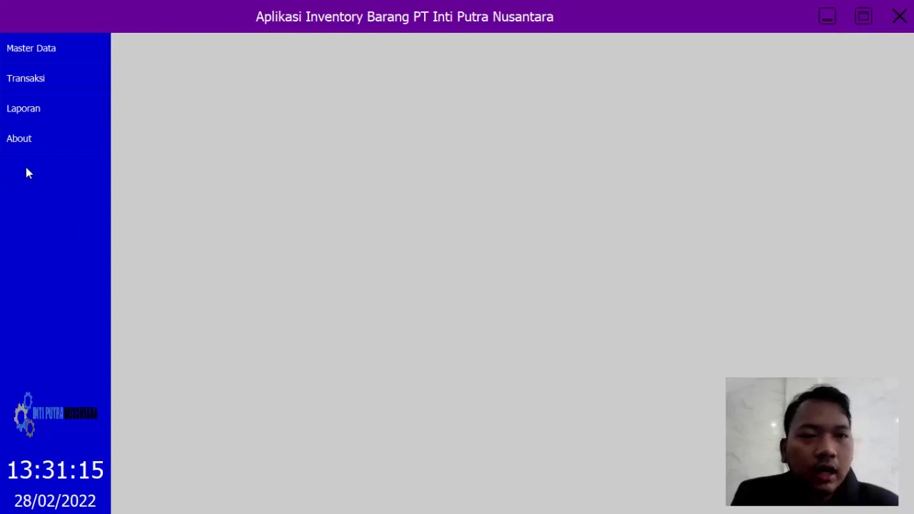
Step: Open Transaksi > Barang Masuk to start incoming transaction BM-000004
{"action": "left_click", "coordinate": [36, 82]}
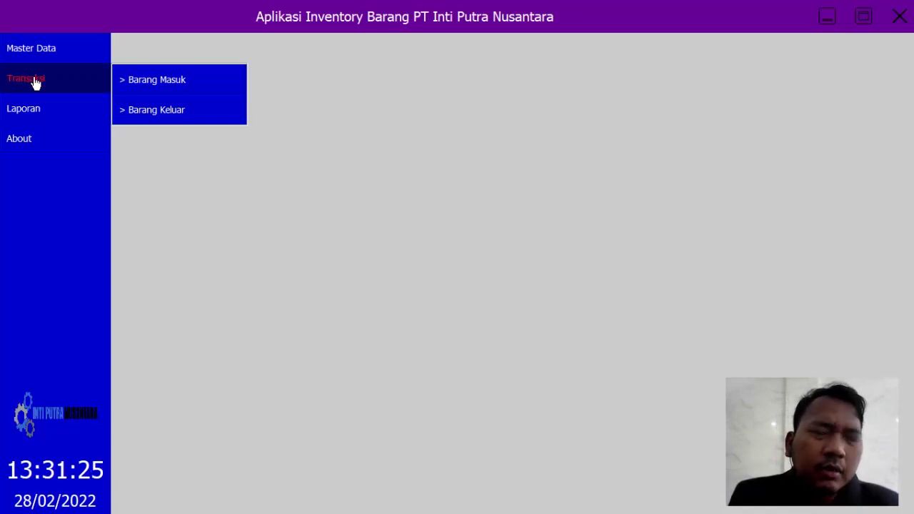
{"action": "left_click", "coordinate": [149, 81]}
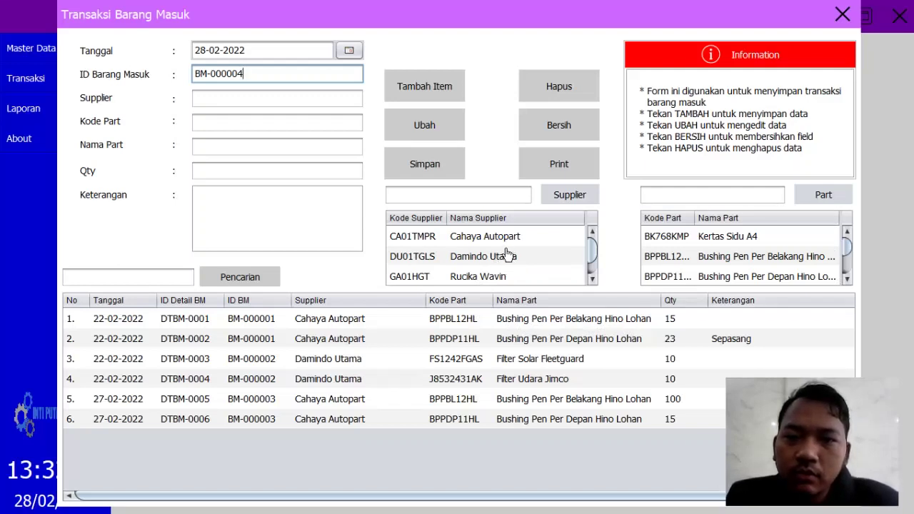
Step: Choose supplier Cahaya Autopart and add part BPPBL12HL with quantity 10
{"action": "scroll", "coordinate": [507, 259], "scroll_direction": "down", "scroll_amount": 1}
{"action": "scroll", "coordinate": [507, 259], "scroll_direction": "up", "scroll_amount": 1}
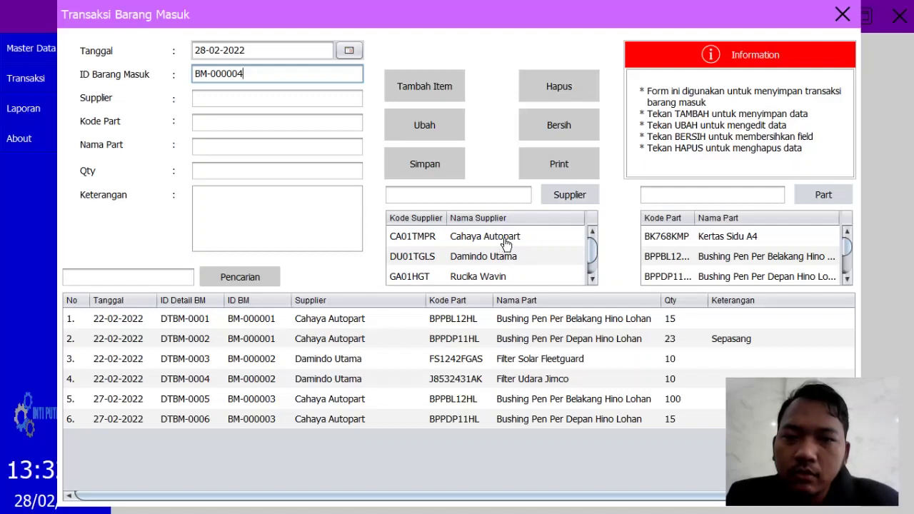
{"action": "left_click", "coordinate": [505, 243]}
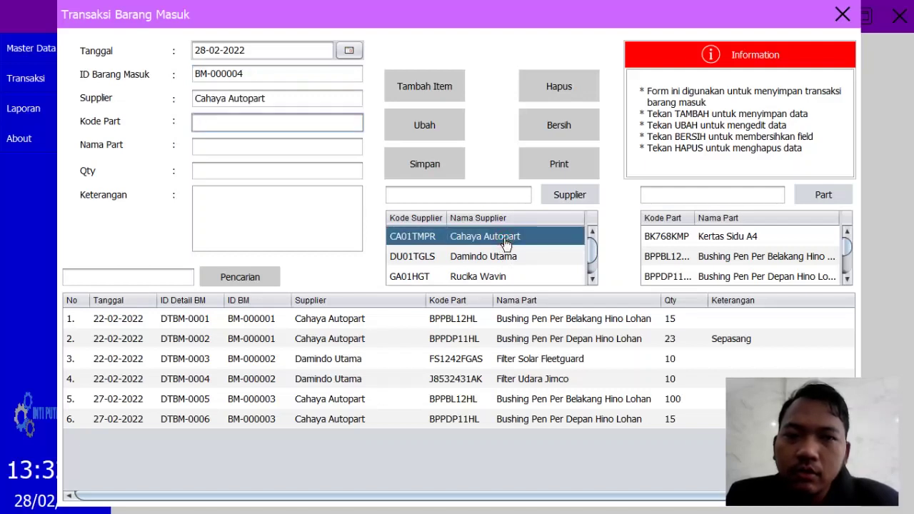
{"action": "left_click", "coordinate": [733, 262]}
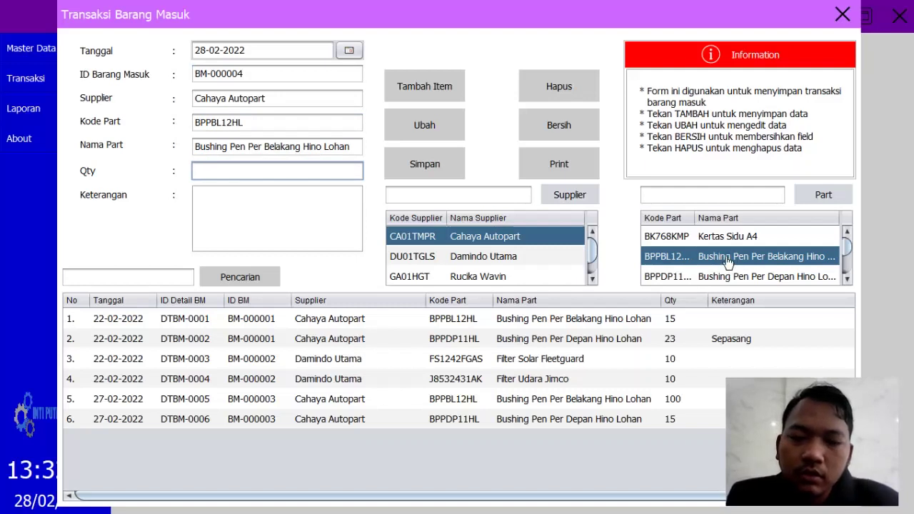
{"action": "type", "text": "10"}
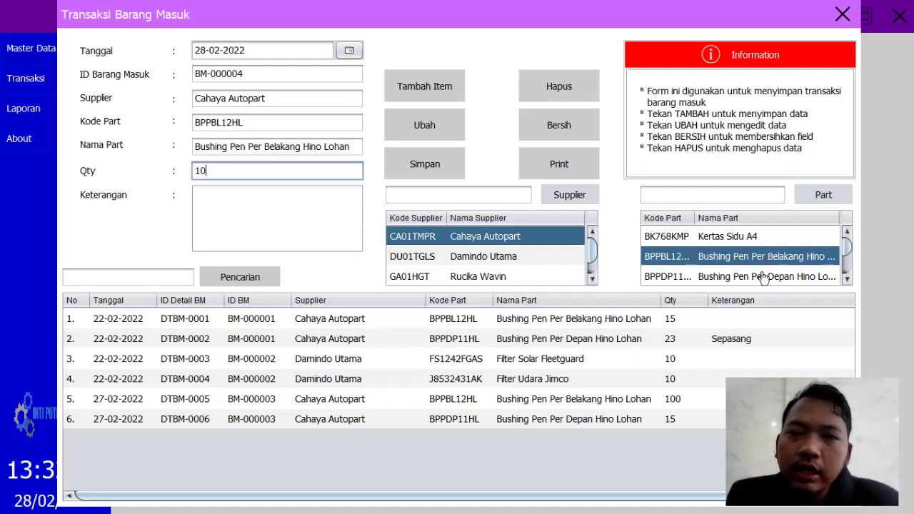
{"action": "left_click", "coordinate": [429, 163]}
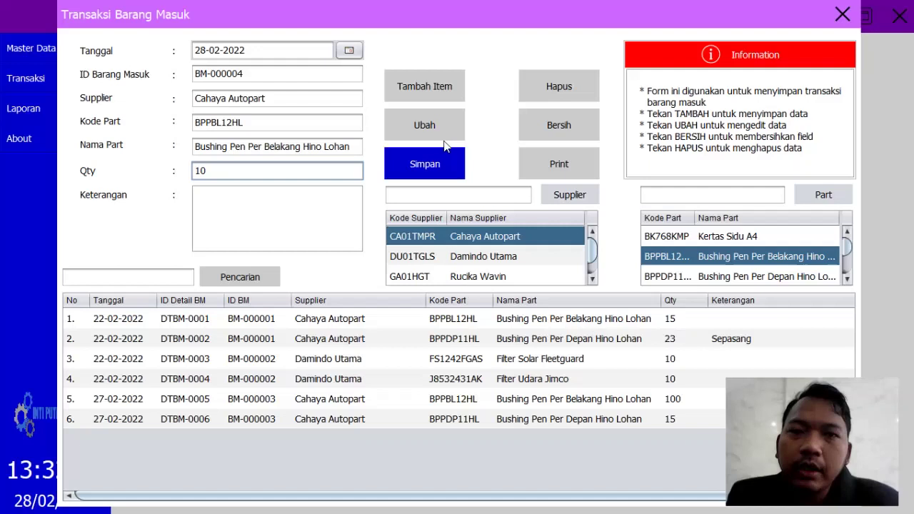
{"action": "left_click", "coordinate": [443, 95]}
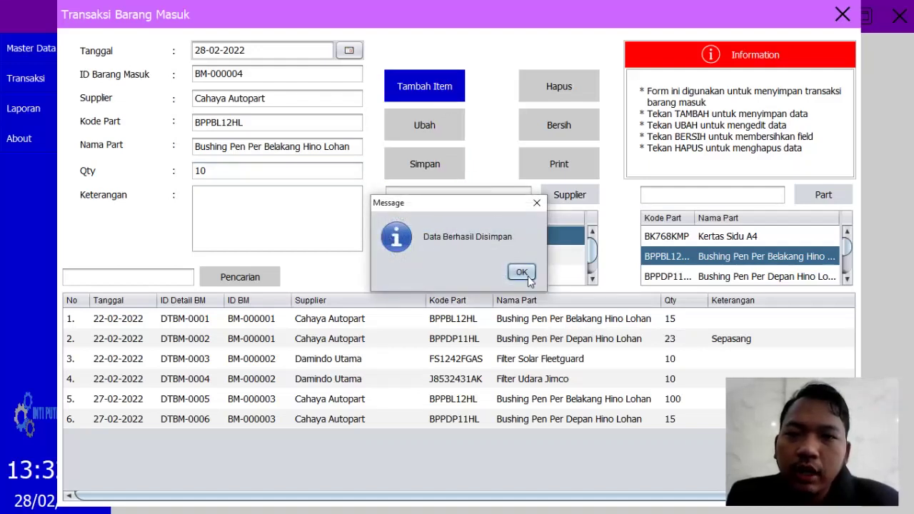
{"action": "left_click", "coordinate": [521, 272]}
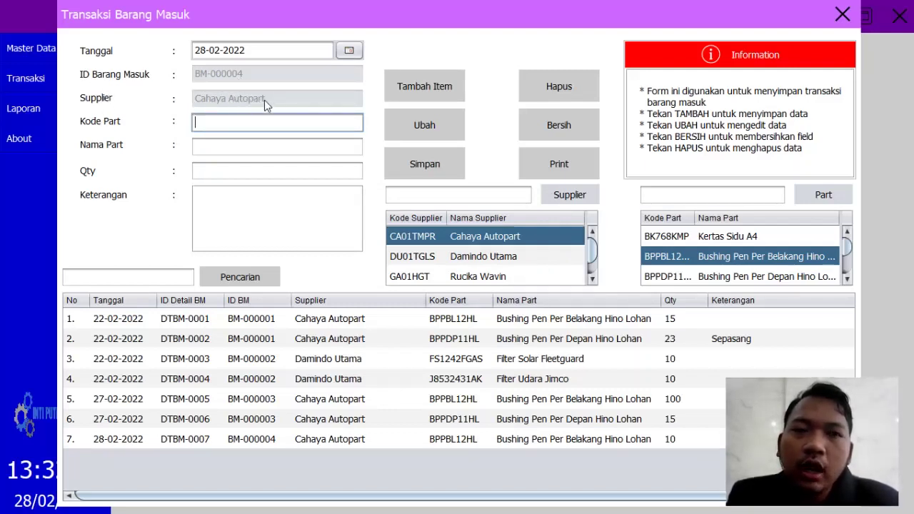
Step: Add part BPPDP11HL with quantity 10 and save transaction BM-000004
{"action": "left_click", "coordinate": [783, 279]}
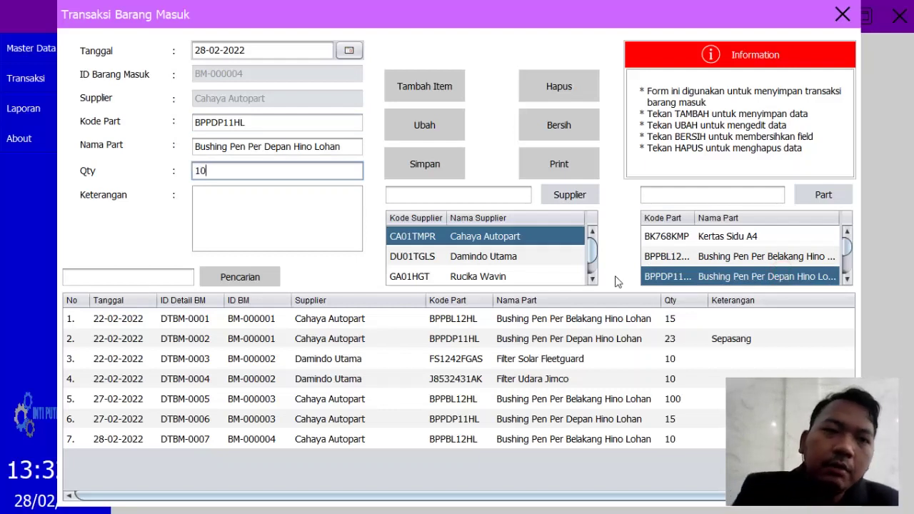
{"action": "left_click", "coordinate": [427, 93]}
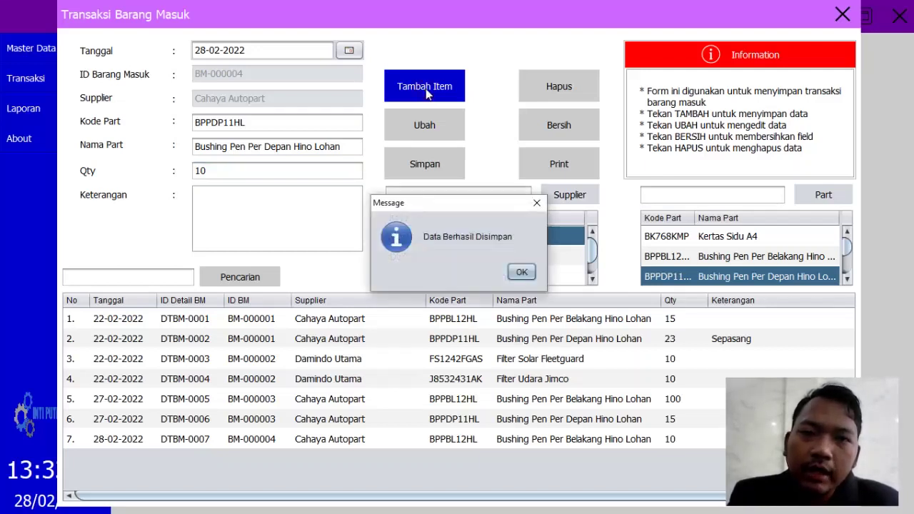
{"action": "left_click", "coordinate": [521, 273]}
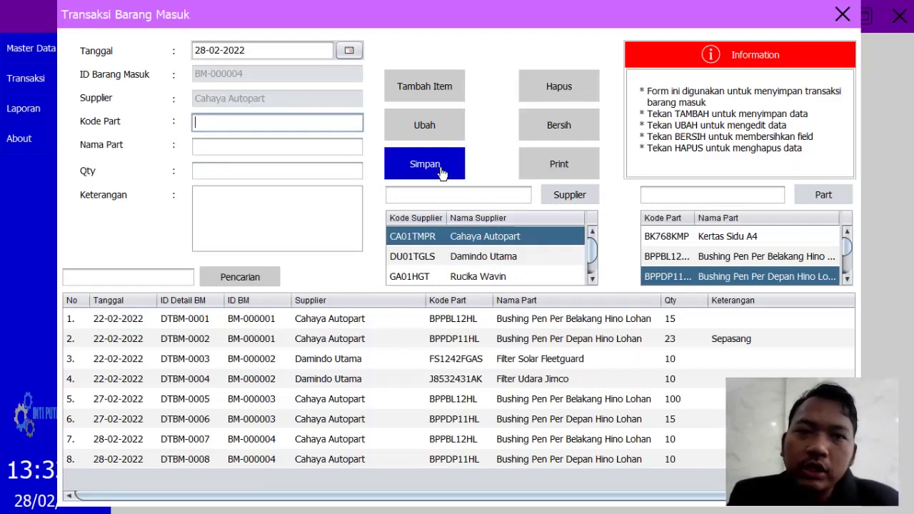
{"action": "left_click", "coordinate": [440, 172]}
{"action": "left_click", "coordinate": [521, 274]}
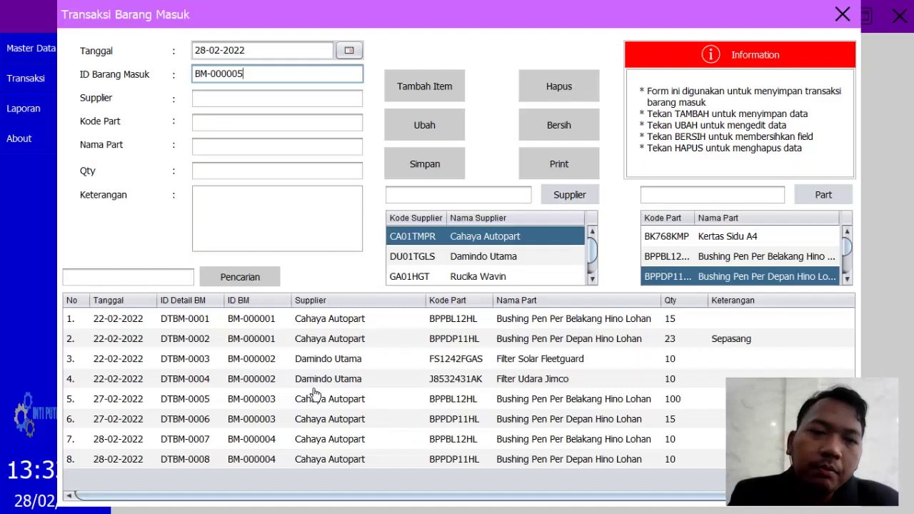
Step: Load incoming line BM-000004 (BPPBL12HL, qty 10, Cahaya Autopart) back into the Barang Masuk form
{"action": "scroll", "coordinate": [306, 417], "scroll_direction": "right", "scroll_amount": 2}
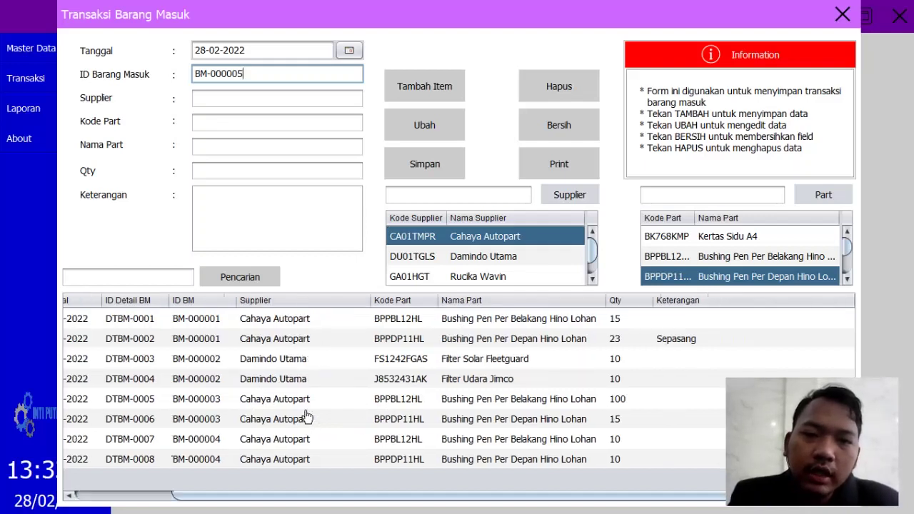
{"action": "scroll", "coordinate": [321, 398], "scroll_direction": "left", "scroll_amount": 2}
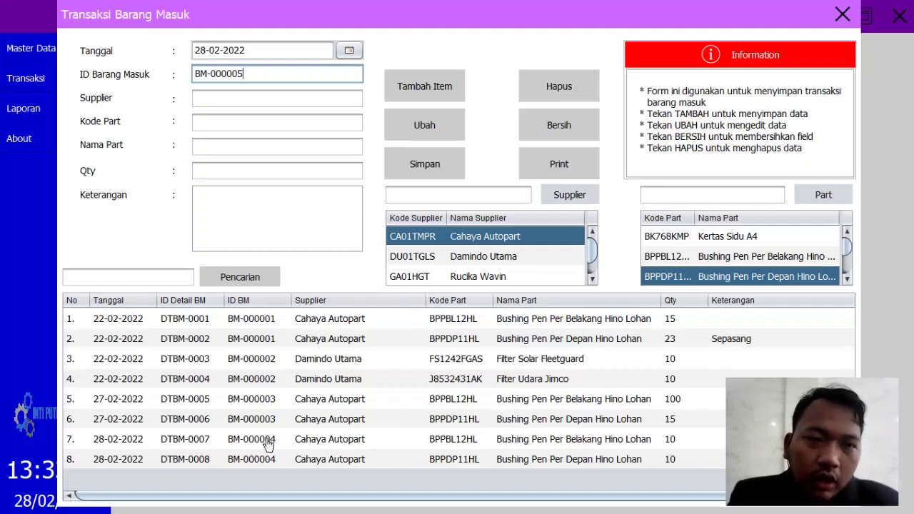
{"action": "scroll", "coordinate": [268, 447], "scroll_direction": "right", "scroll_amount": 1}
{"action": "scroll", "coordinate": [270, 452], "scroll_direction": "left", "scroll_amount": 1}
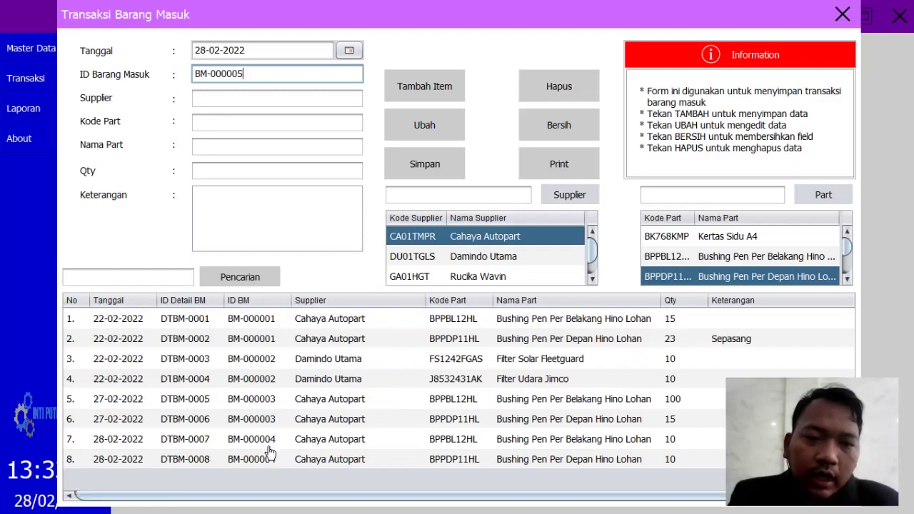
{"action": "left_click", "coordinate": [271, 444]}
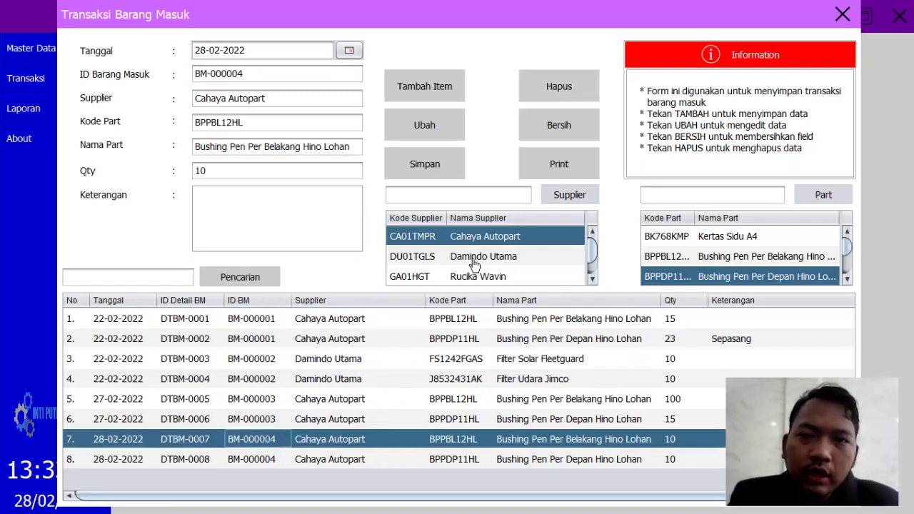
Step: Print the BM-000004 Barang Masuk receipt, review it in JasperViewer, then close the preview
{"action": "left_click", "coordinate": [556, 171]}
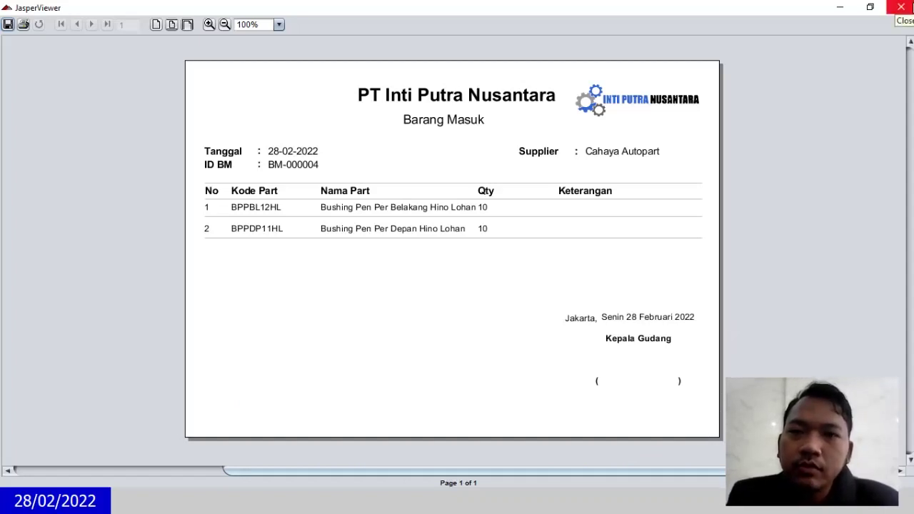
{"action": "left_click", "coordinate": [902, 7]}
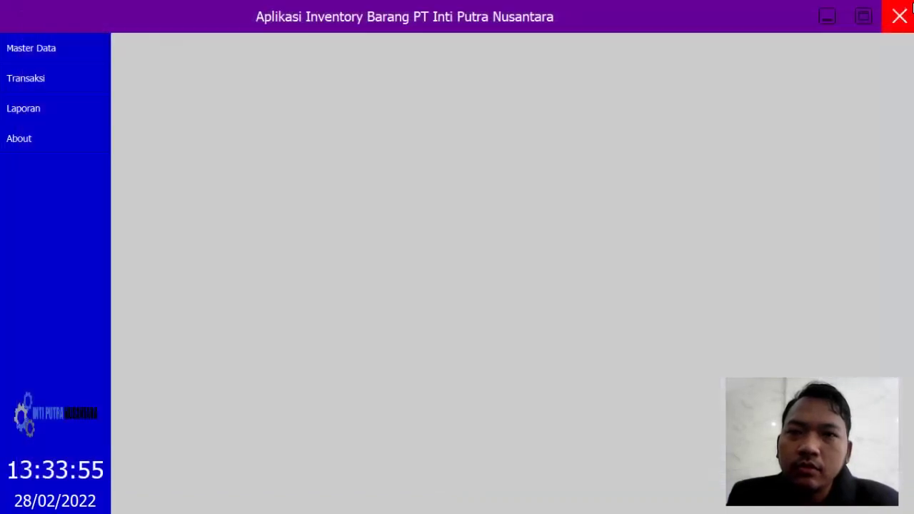
Step: Open Transaksi > Barang Keluar so the form offers new transaction ID BK-000004
{"action": "left_click", "coordinate": [47, 88]}
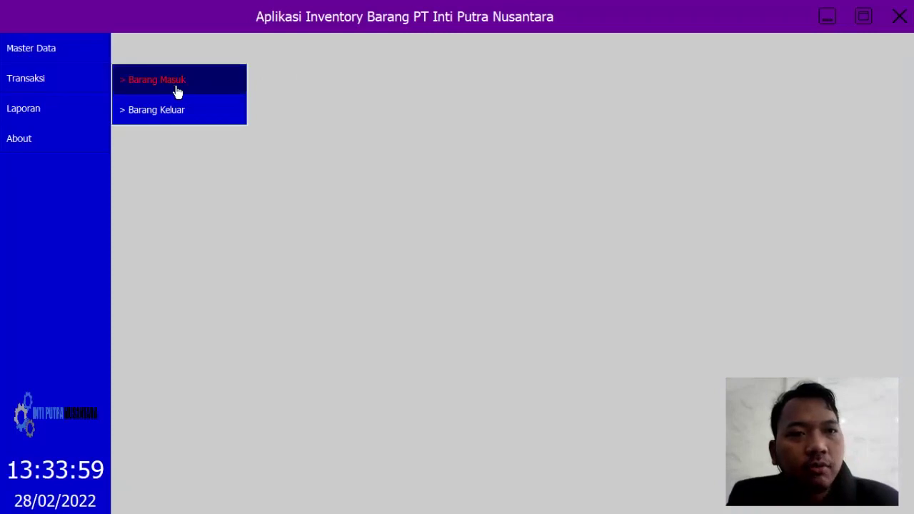
{"action": "left_click", "coordinate": [208, 120]}
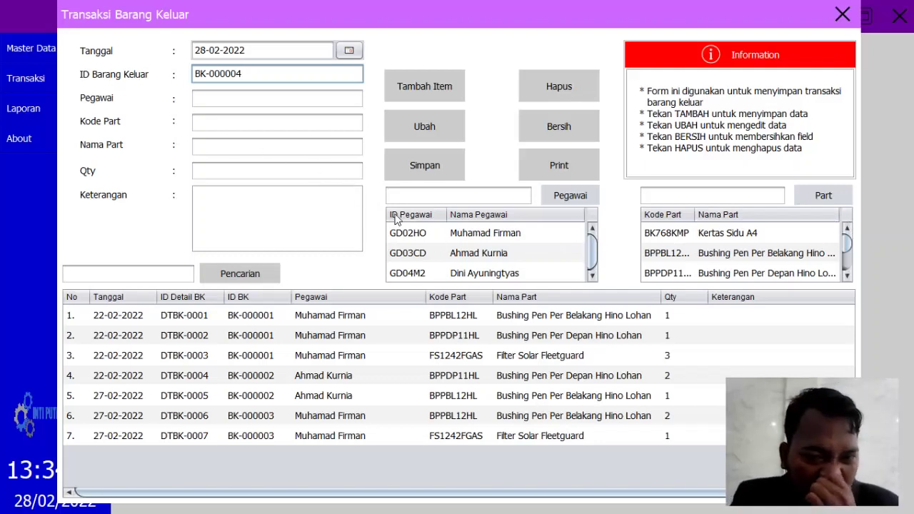
Step: Add part BPPBL12HL with quantity 2 to BK-000004 for the second employee
{"action": "left_click", "coordinate": [443, 255]}
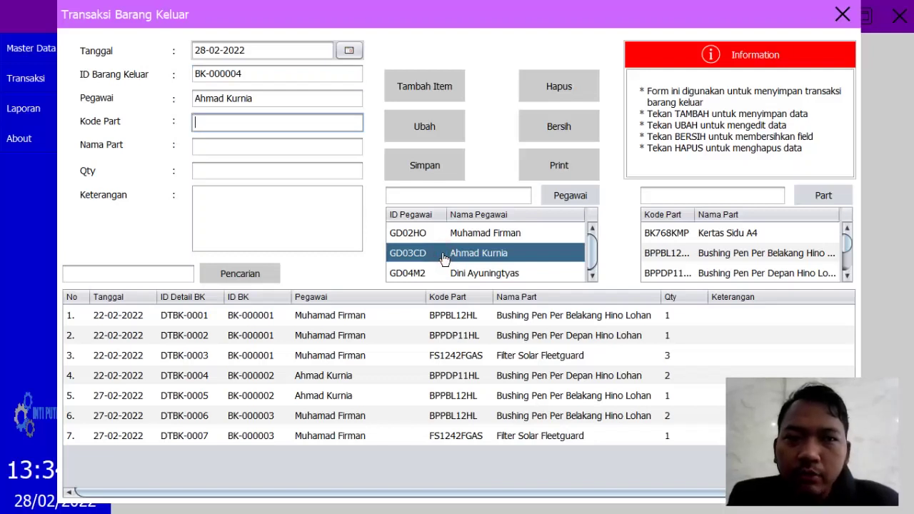
{"action": "left_click", "coordinate": [711, 255]}
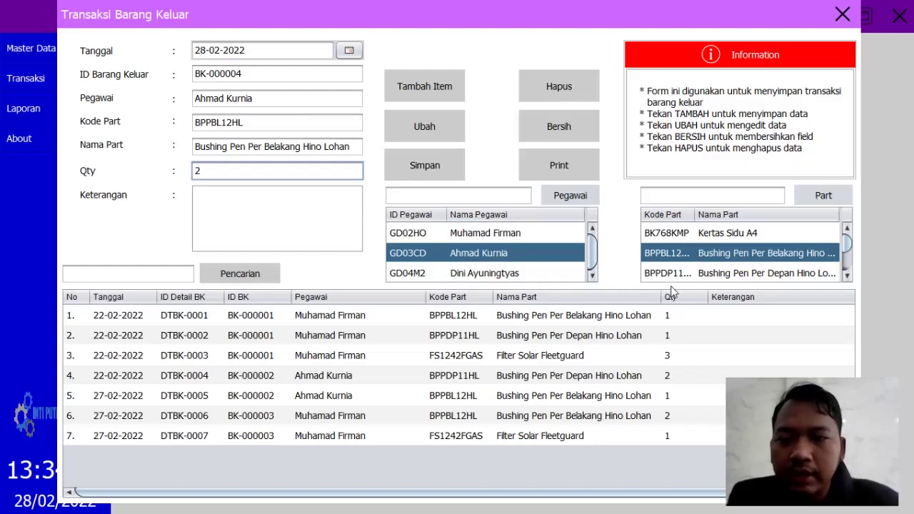
{"action": "left_click", "coordinate": [428, 99]}
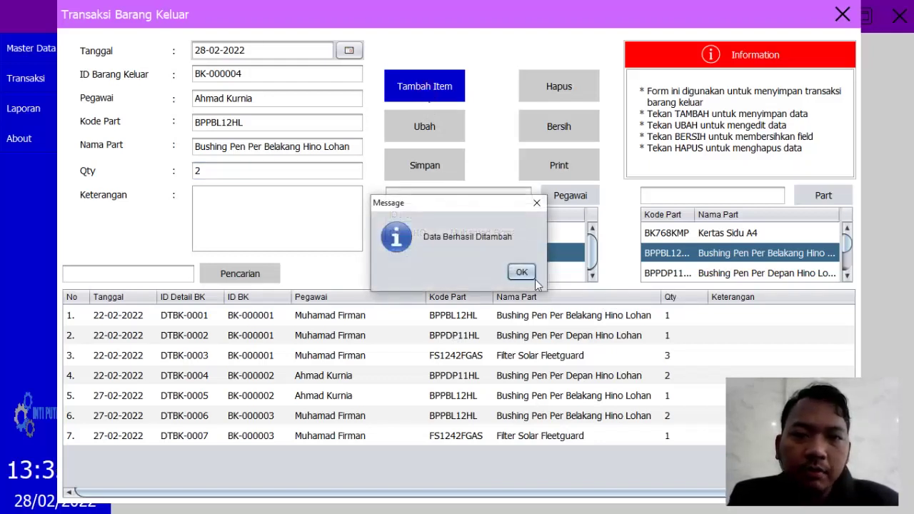
{"action": "left_click", "coordinate": [533, 279]}
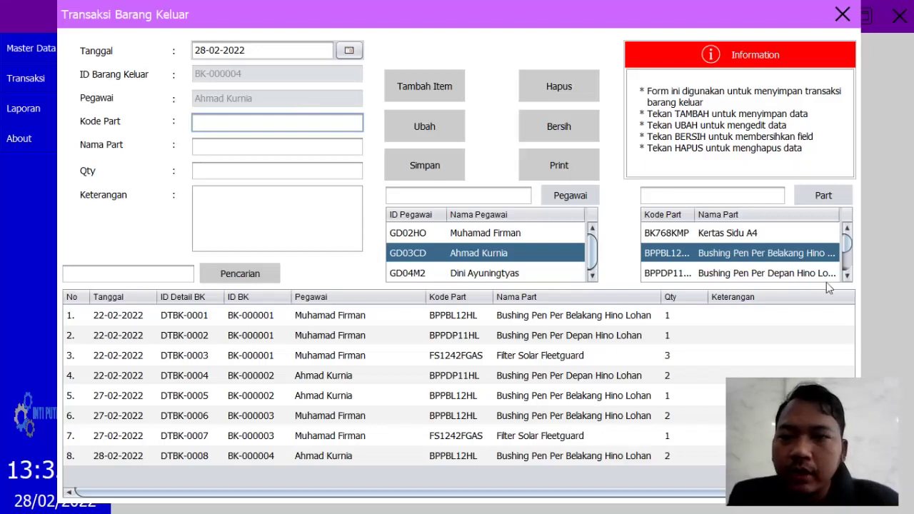
Step: Add Kertas Sidu A4 (qty 1) and BPPDP11HL Bushing Pen Per Depan (qty 2) to BK-000004
{"action": "left_click", "coordinate": [778, 238]}
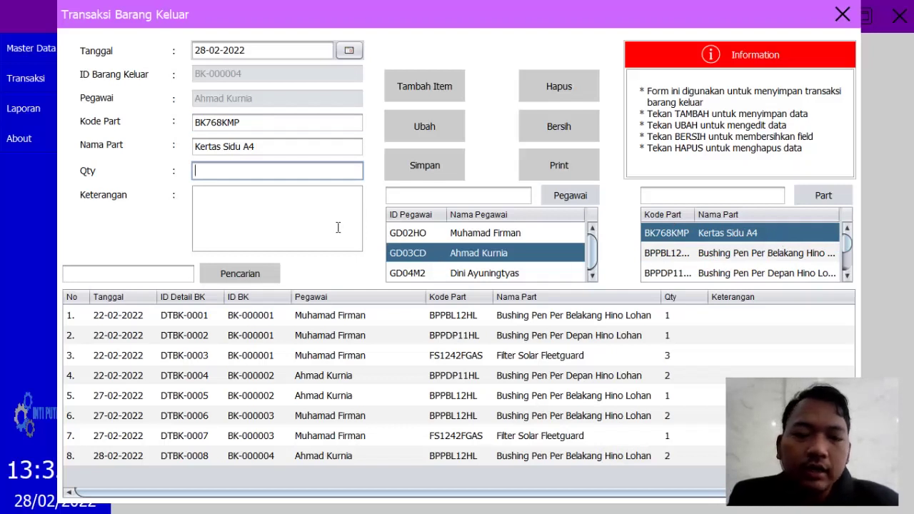
{"action": "type", "text": "1"}
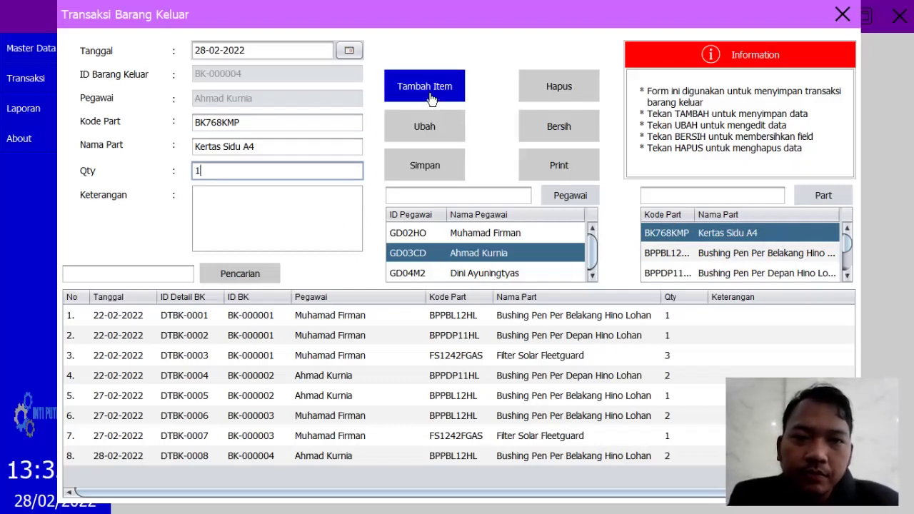
{"action": "left_click", "coordinate": [431, 99]}
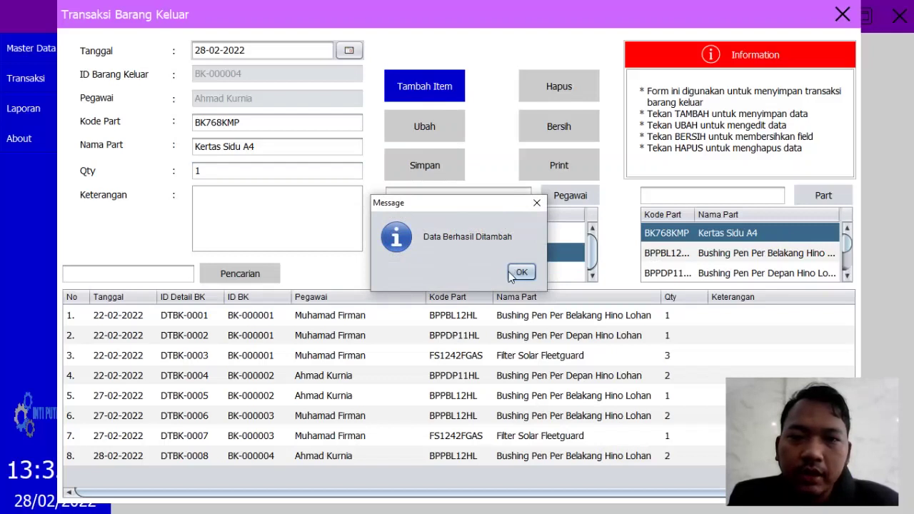
{"action": "left_click", "coordinate": [520, 273]}
{"action": "scroll", "coordinate": [762, 278], "scroll_direction": "down", "scroll_amount": 2}
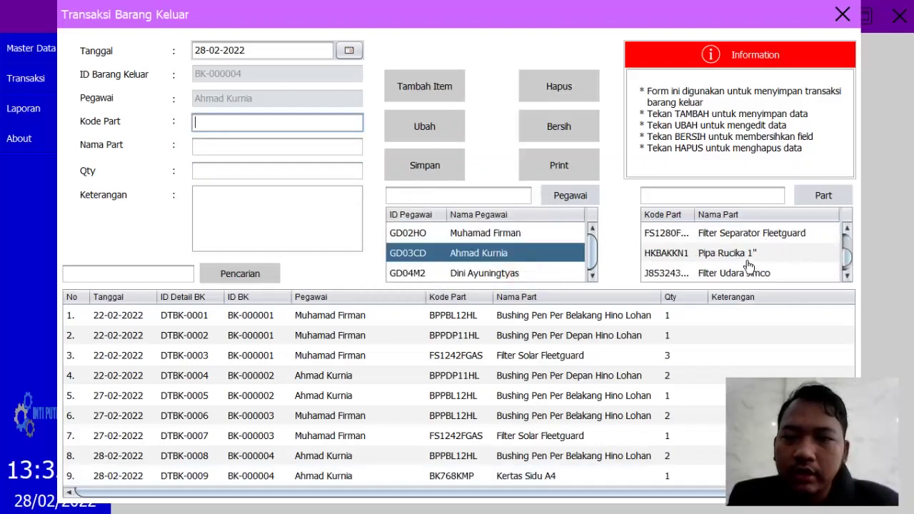
{"action": "scroll", "coordinate": [750, 270], "scroll_direction": "up", "scroll_amount": 1}
{"action": "scroll", "coordinate": [746, 268], "scroll_direction": "up", "scroll_amount": 1}
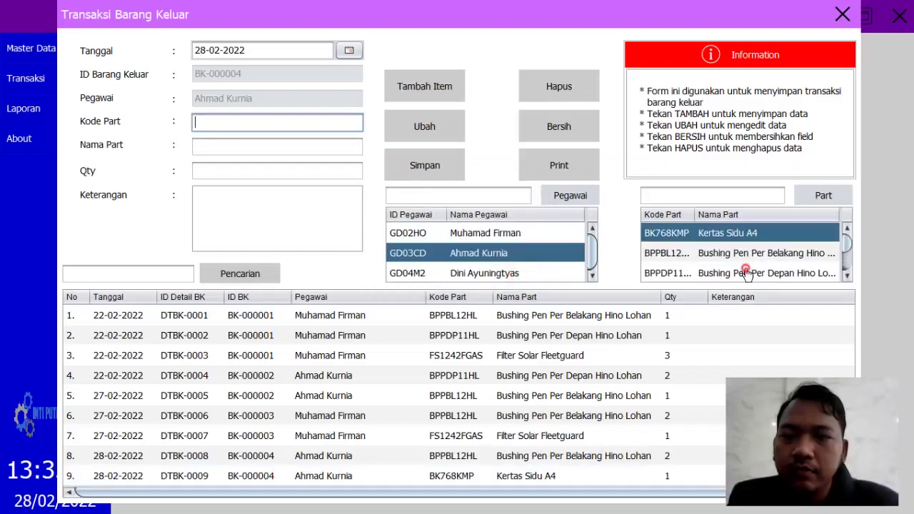
{"action": "left_click", "coordinate": [746, 273]}
{"action": "type", "text": "2"}
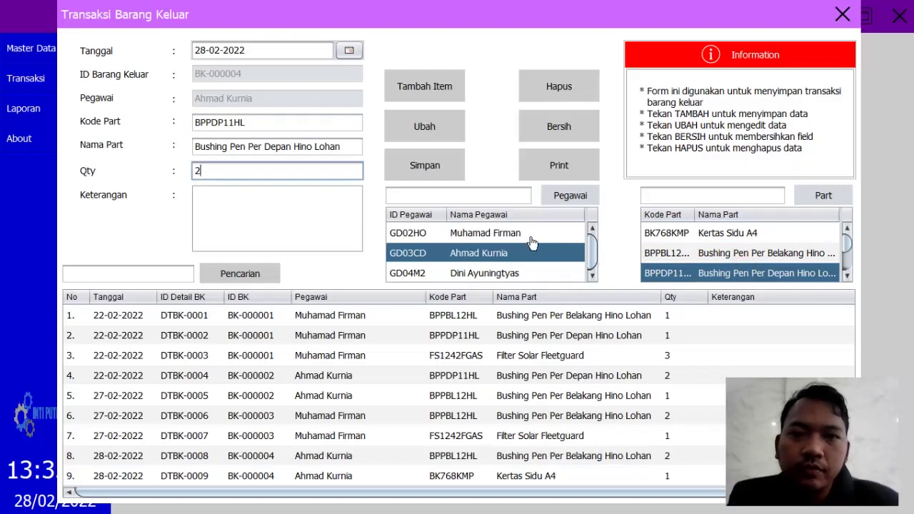
{"action": "left_click", "coordinate": [451, 91]}
{"action": "left_click", "coordinate": [523, 274]}
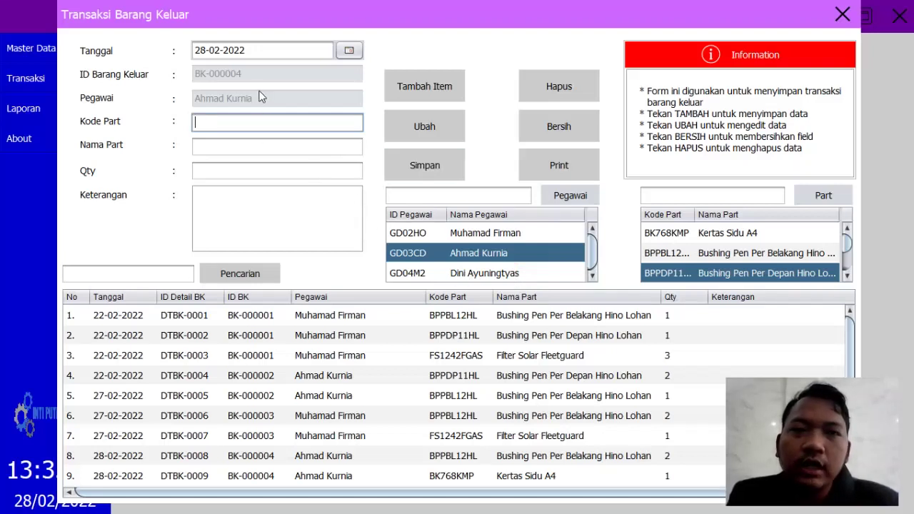
Step: Save outgoing transaction BK-000004 and confirm the save message
{"action": "left_click", "coordinate": [442, 169]}
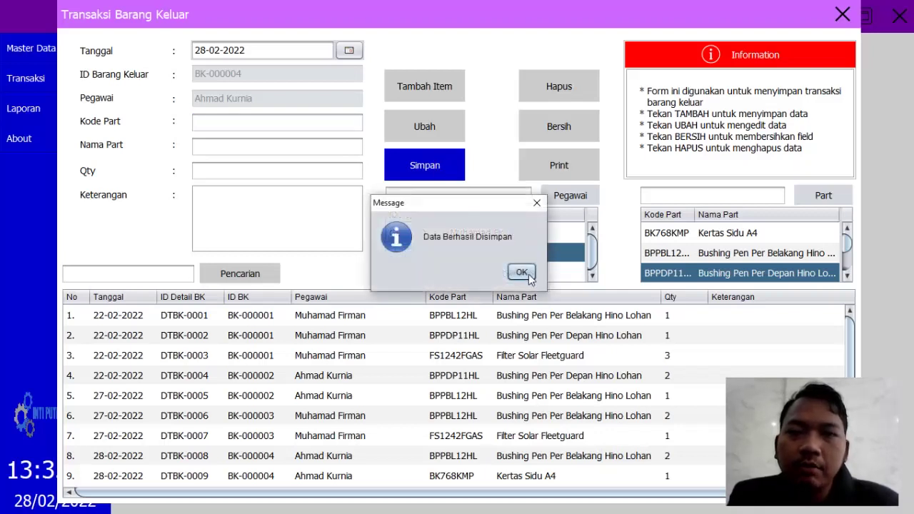
{"action": "left_click", "coordinate": [522, 273]}
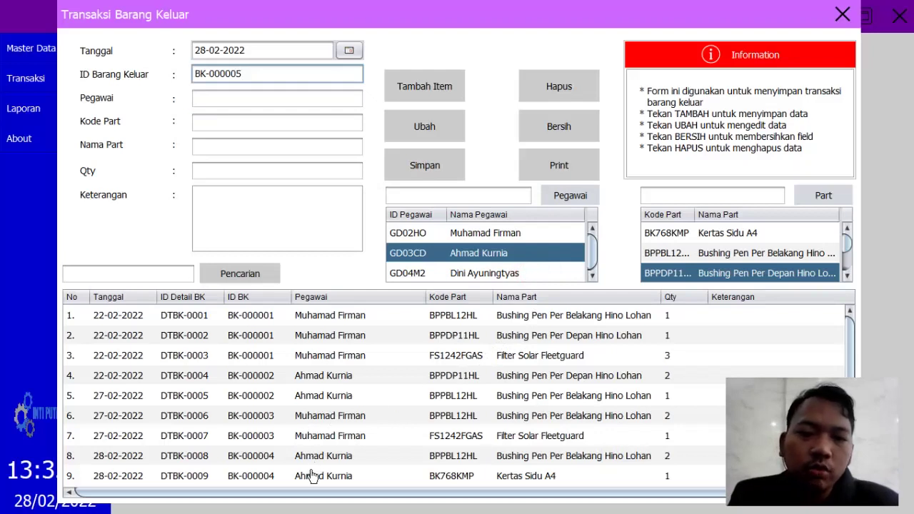
{"action": "scroll", "coordinate": [327, 476], "scroll_direction": "down", "scroll_amount": 1}
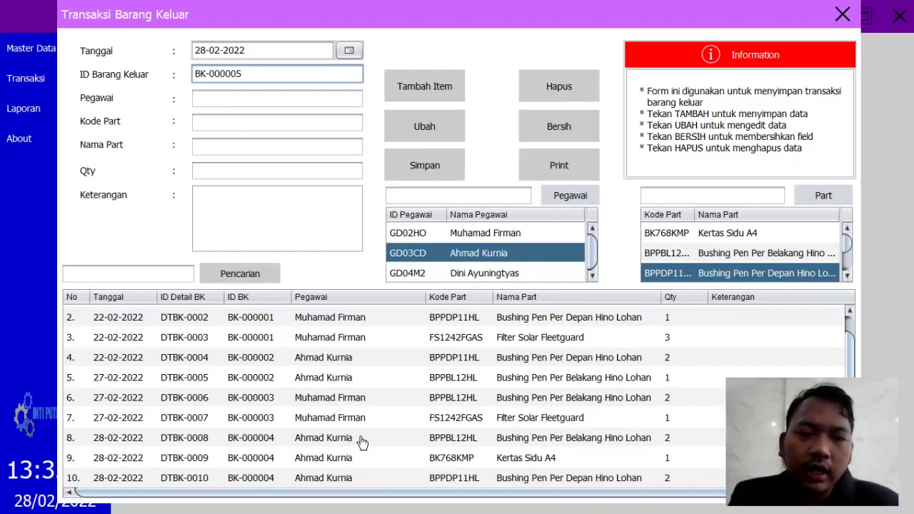
Step: Print the BK-000004 Barang Keluar slip from line DTBK-0008, then return to the inventory app
{"action": "left_click", "coordinate": [362, 440]}
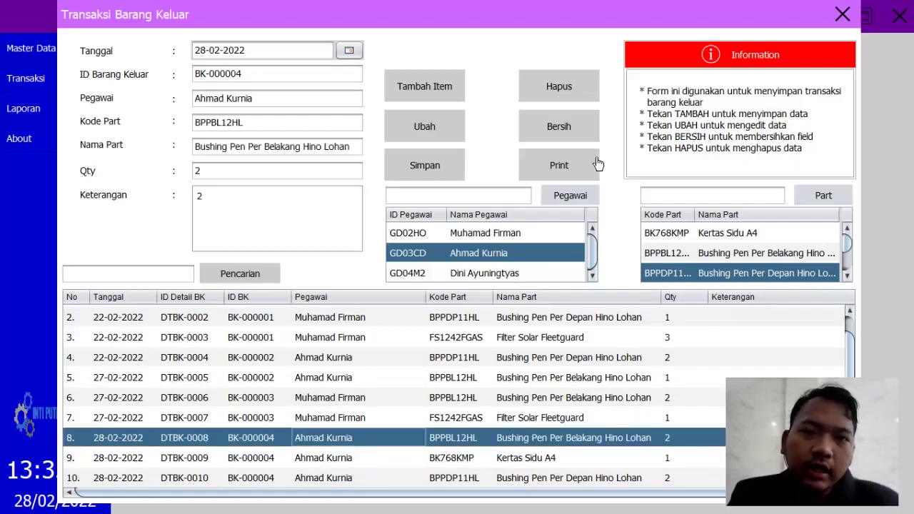
{"action": "left_click", "coordinate": [559, 165]}
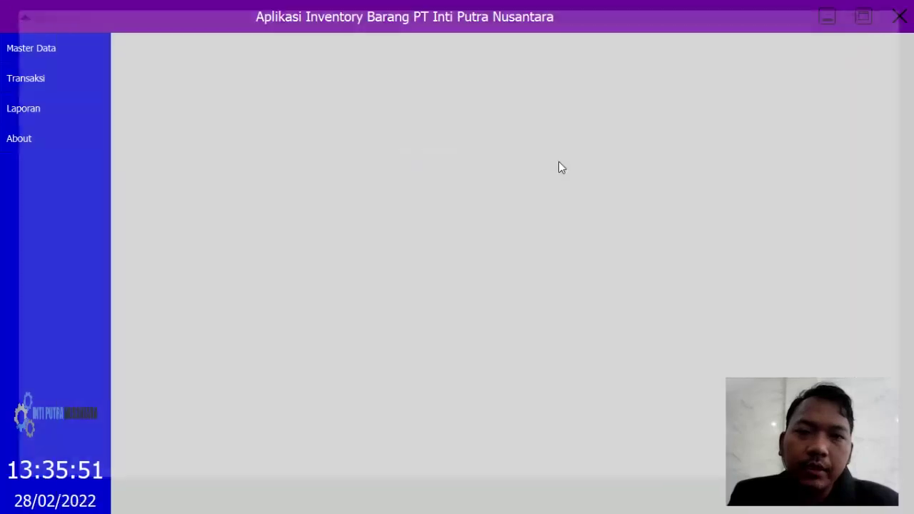
{"action": "left_click", "coordinate": [827, 18]}
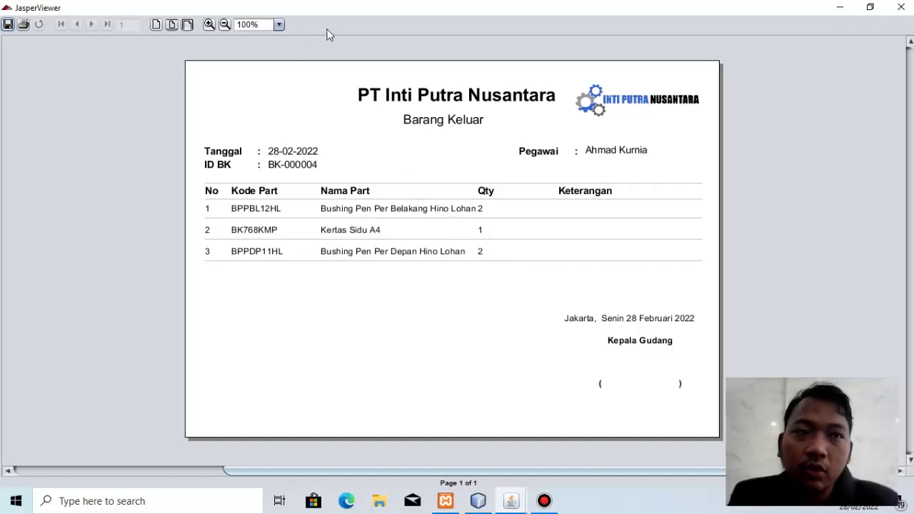
{"action": "mouse_move", "coordinate": [457, 6]}
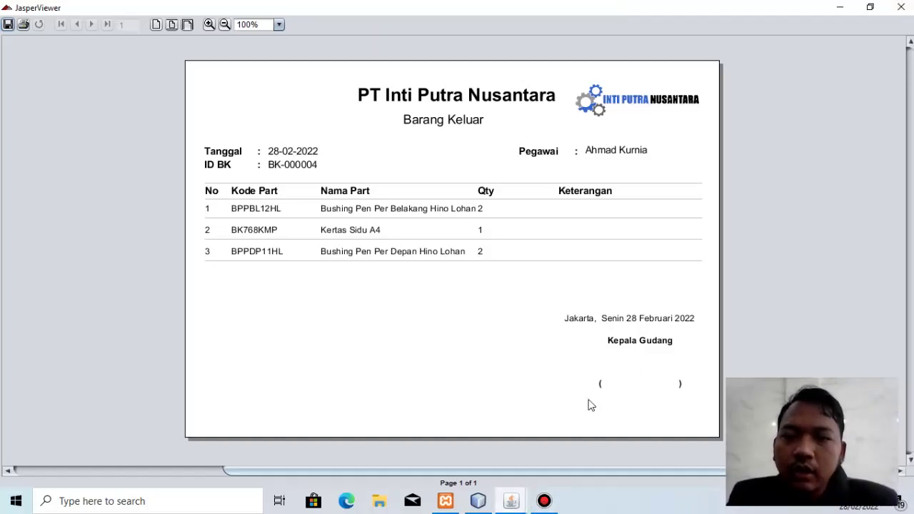
{"action": "left_click", "coordinate": [510, 504]}
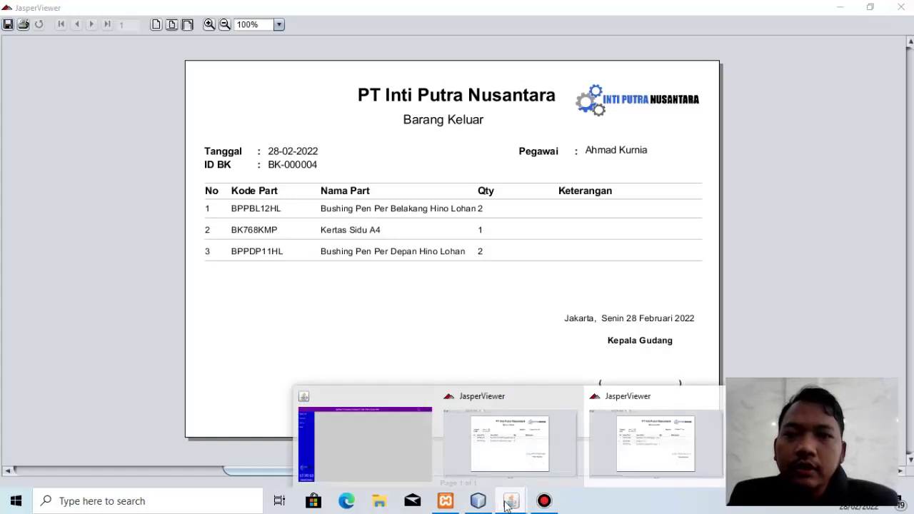
{"action": "left_click", "coordinate": [412, 446]}
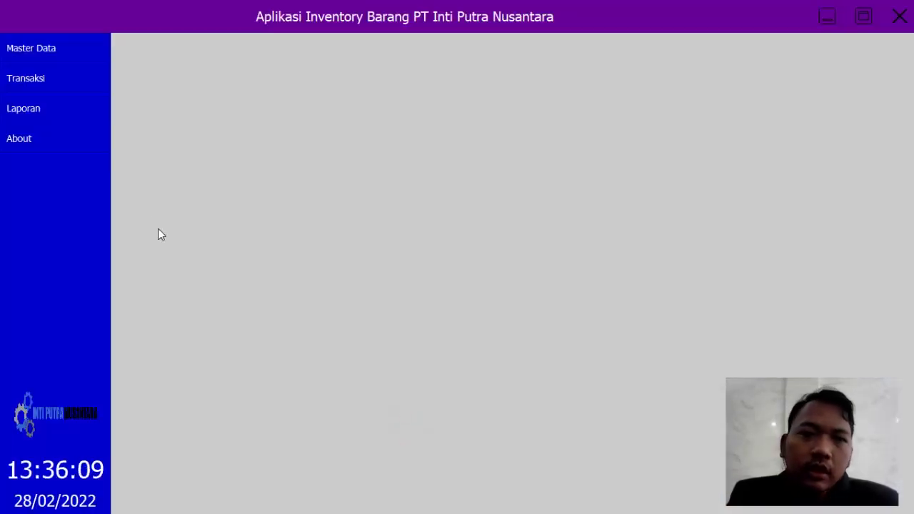
Step: Generate and print the Laporan Barang Masuk for 21-02-2022 to 28-02-2022
{"action": "left_click", "coordinate": [33, 114]}
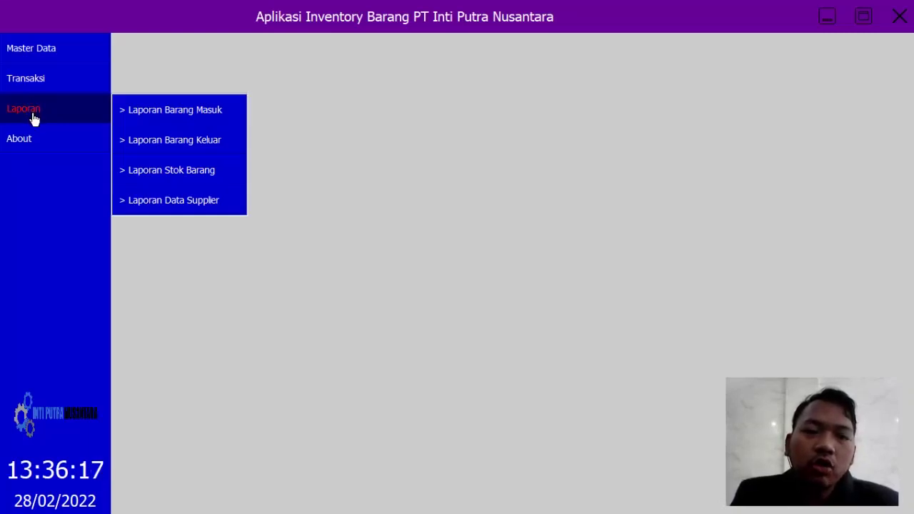
{"action": "left_click", "coordinate": [160, 115]}
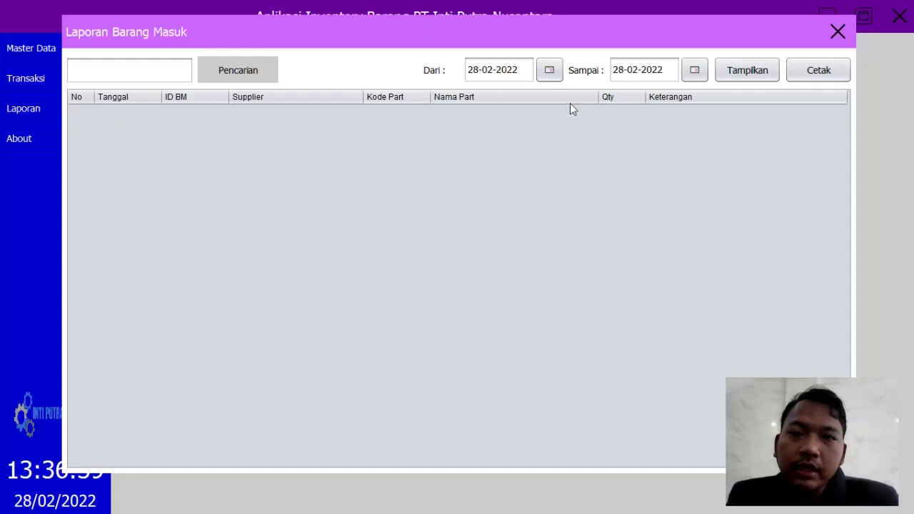
{"action": "left_click", "coordinate": [548, 71]}
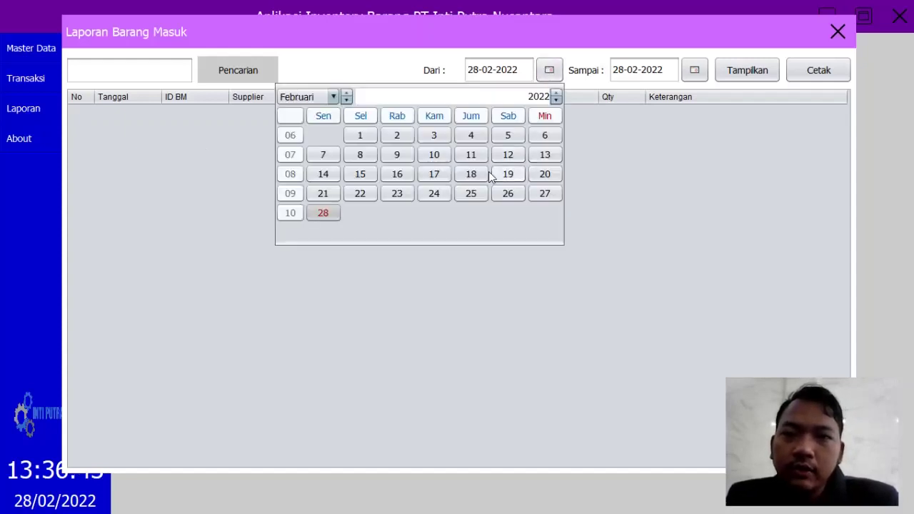
{"action": "left_click", "coordinate": [331, 193]}
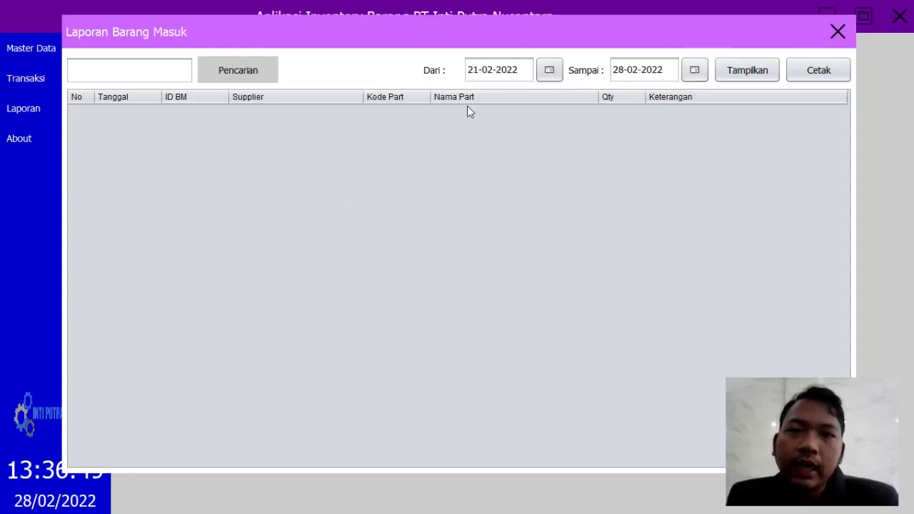
{"action": "left_click", "coordinate": [758, 82]}
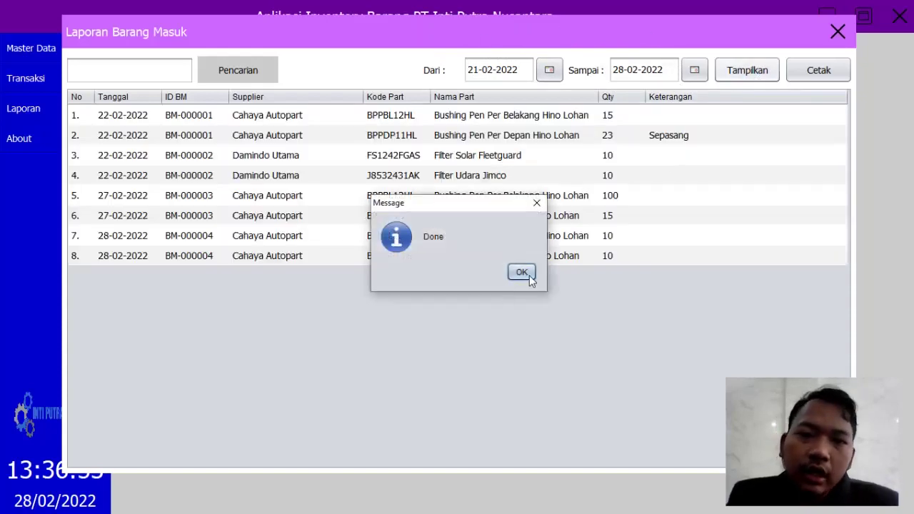
{"action": "left_click", "coordinate": [524, 273]}
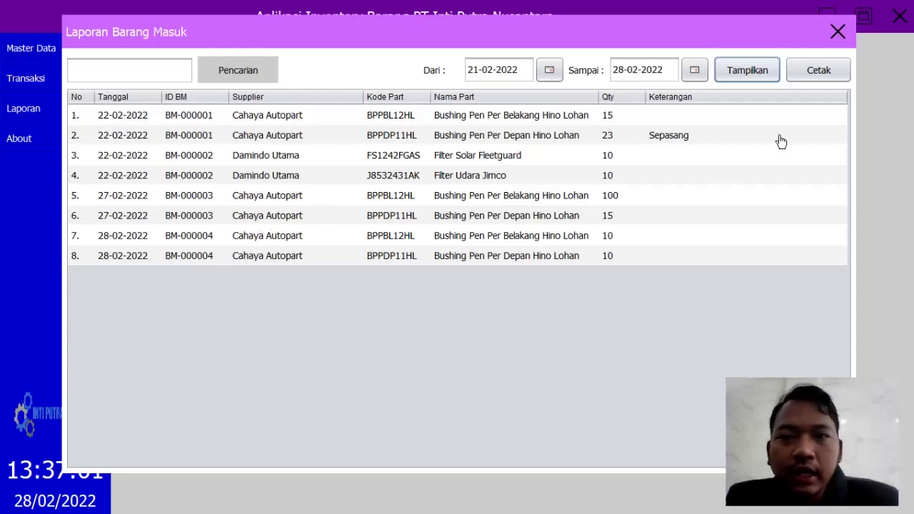
{"action": "left_click", "coordinate": [828, 77]}
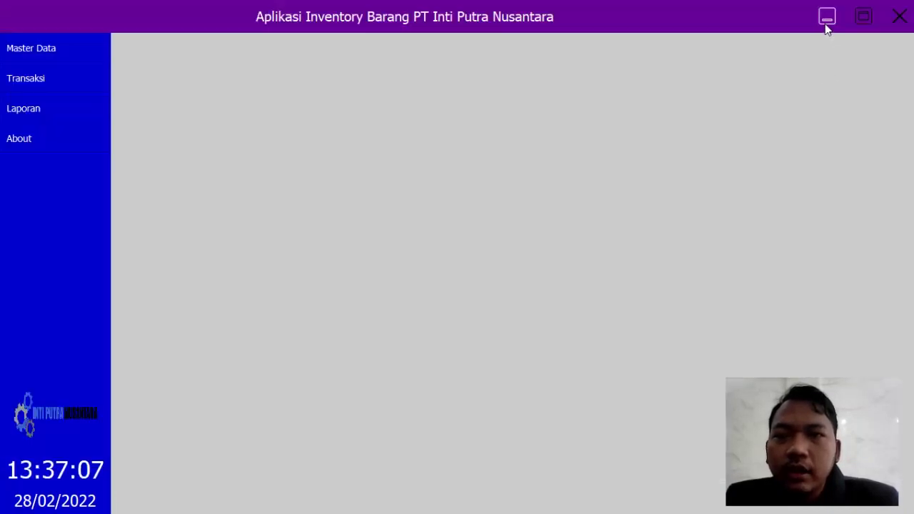
Step: View the report, close all three JasperViewer previews, and restore the inventory app
{"action": "left_click", "coordinate": [828, 20]}
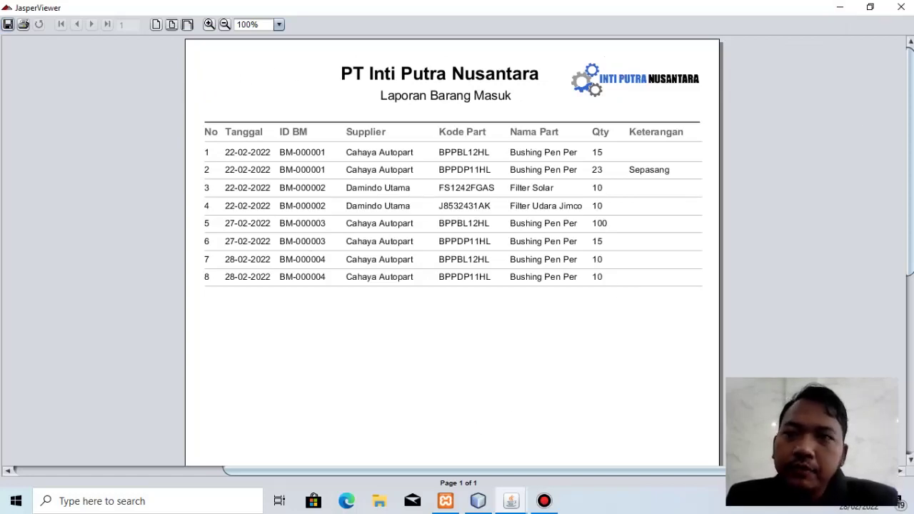
{"action": "left_click", "coordinate": [901, 7]}
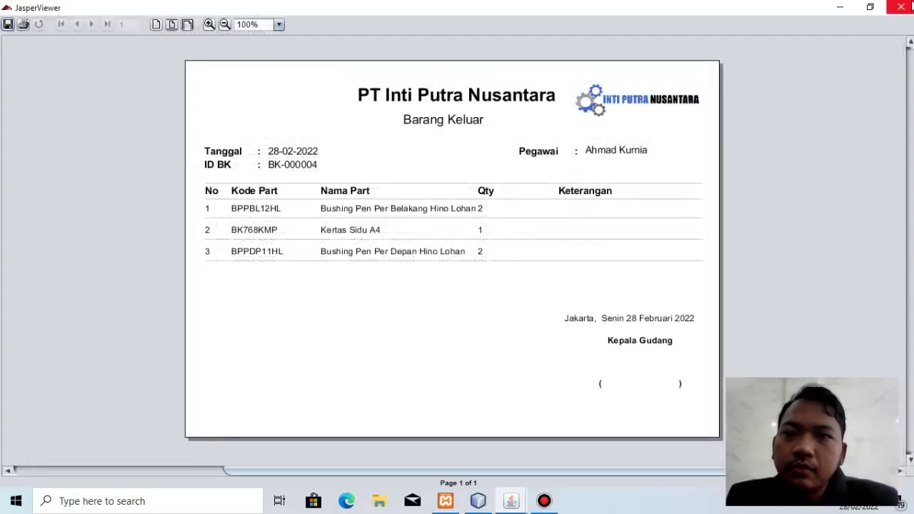
{"action": "left_click", "coordinate": [903, 9]}
{"action": "left_click", "coordinate": [905, 10]}
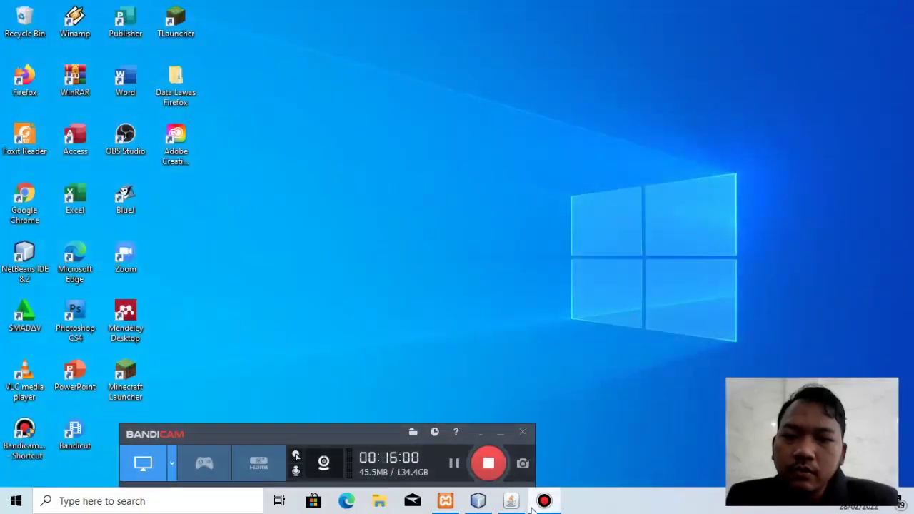
{"action": "left_click", "coordinate": [513, 500]}
{"action": "left_click", "coordinate": [60, 116]}
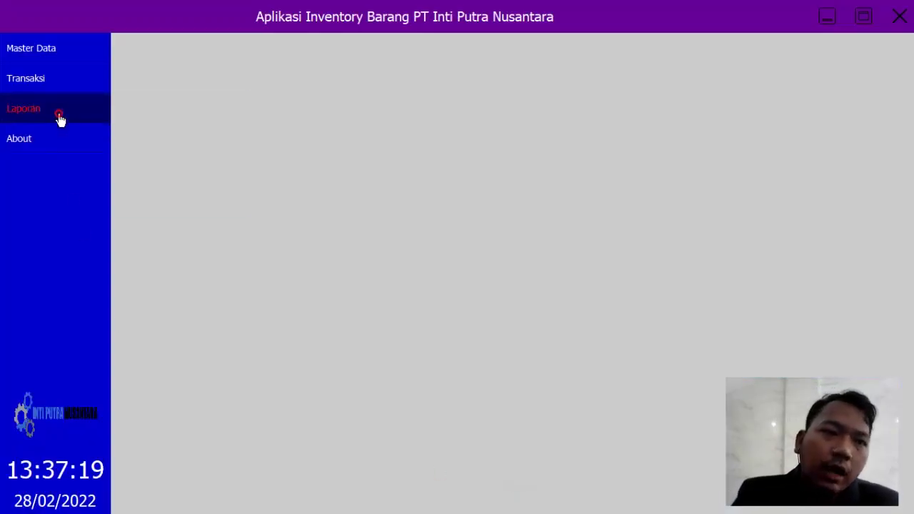
Step: Generate and print the Laporan Barang Keluar for 21-02-2022 to 28-02-2022
{"action": "left_click", "coordinate": [181, 149]}
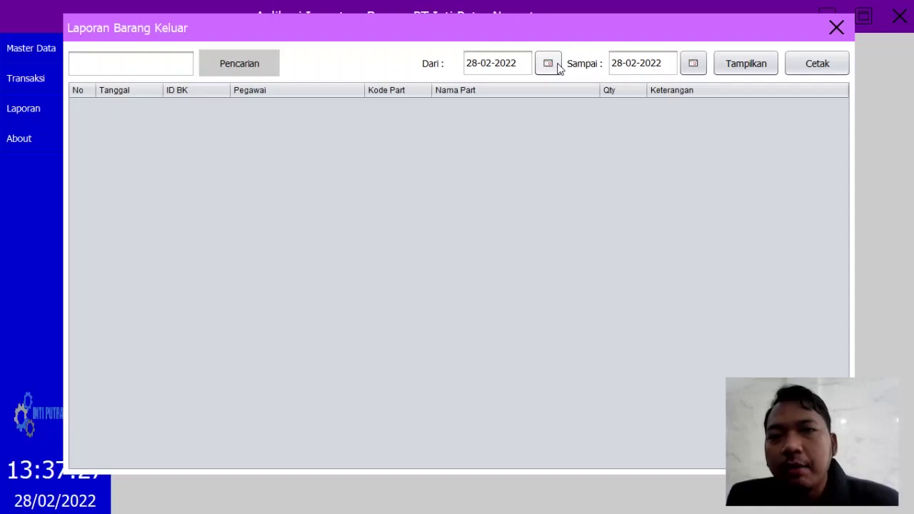
{"action": "left_click", "coordinate": [552, 64]}
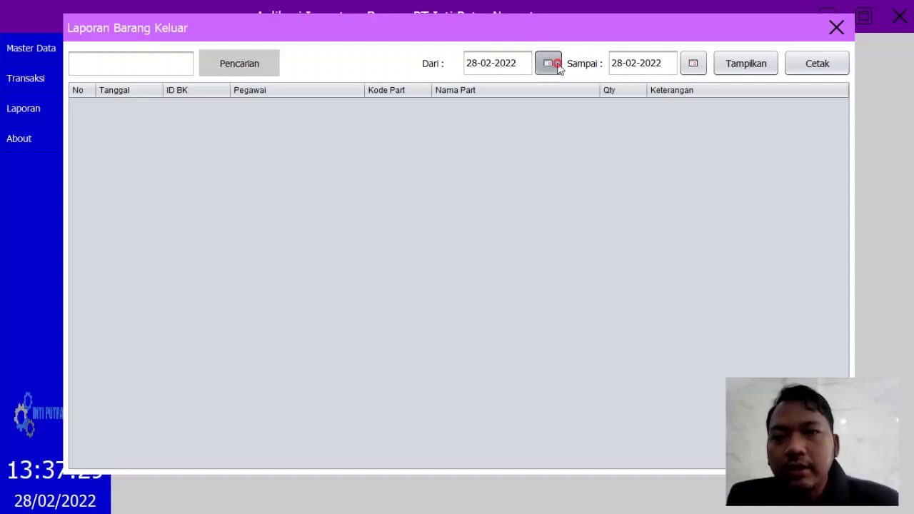
{"action": "left_click", "coordinate": [321, 188]}
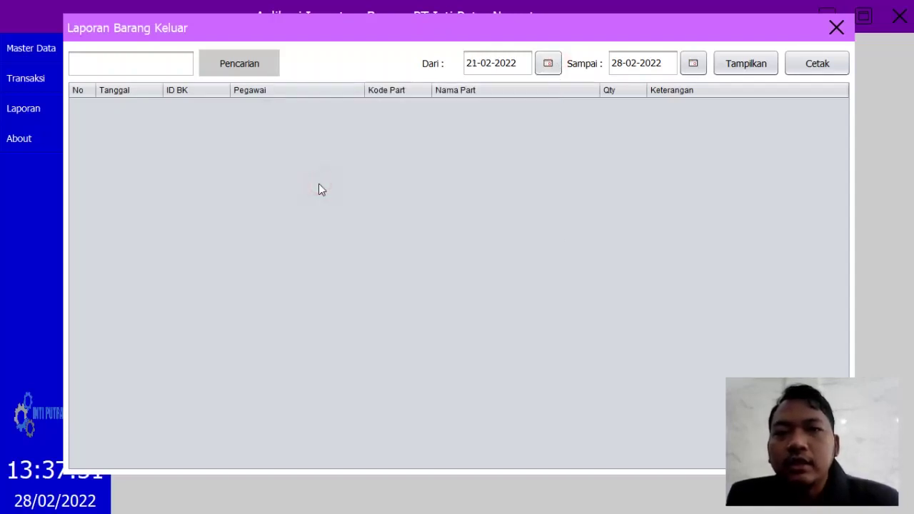
{"action": "left_click", "coordinate": [739, 66]}
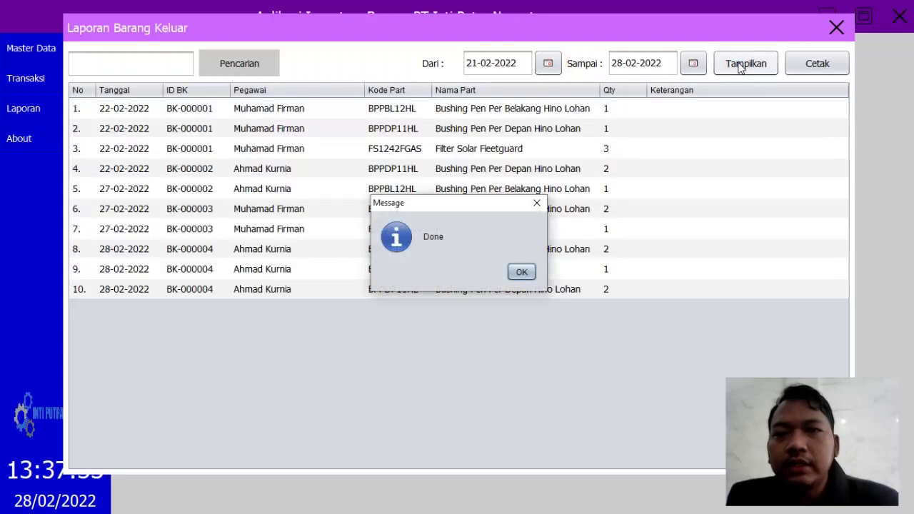
{"action": "left_click", "coordinate": [522, 273]}
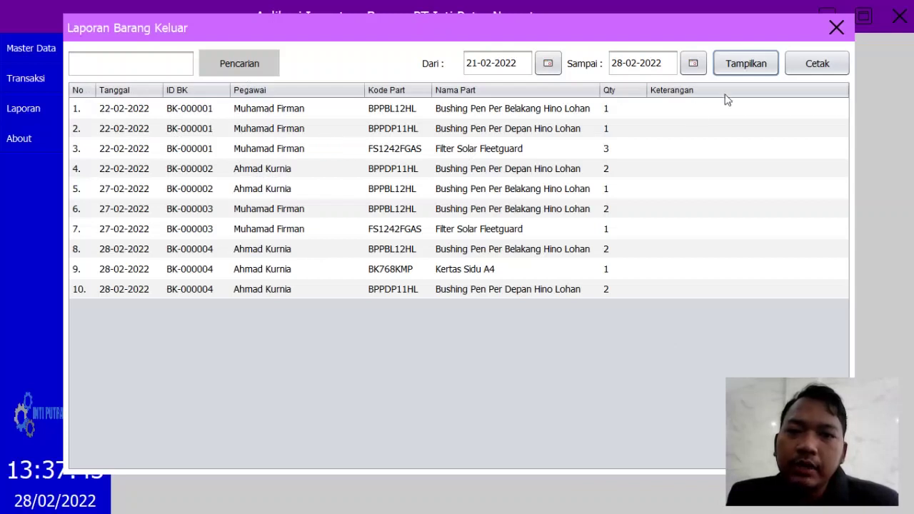
{"action": "left_click", "coordinate": [818, 69]}
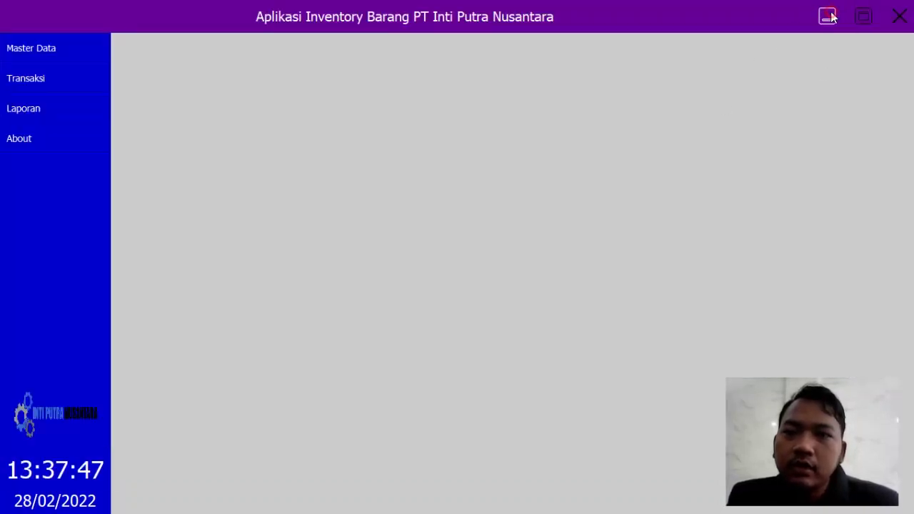
Step: View the outgoing-goods report, then bring the inventory app back to the front
{"action": "left_click", "coordinate": [827, 16]}
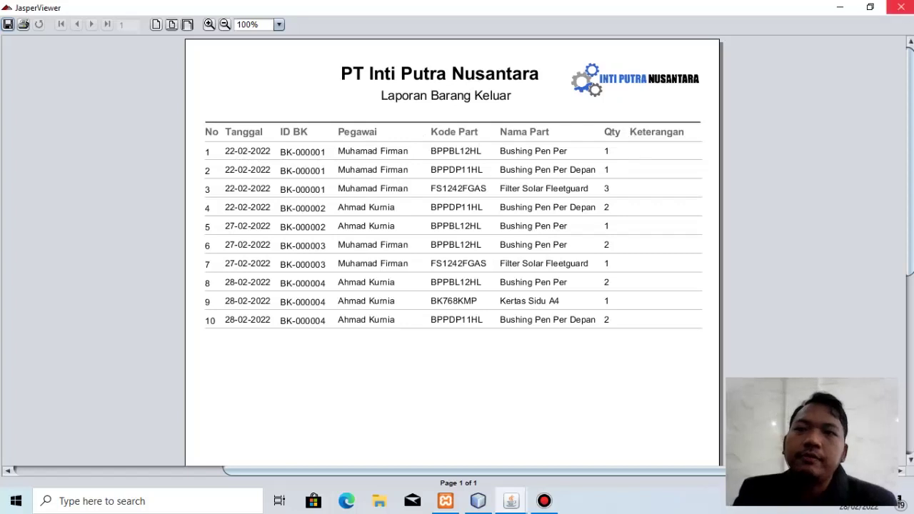
{"action": "left_click", "coordinate": [511, 501]}
{"action": "right_click", "coordinate": [511, 501]}
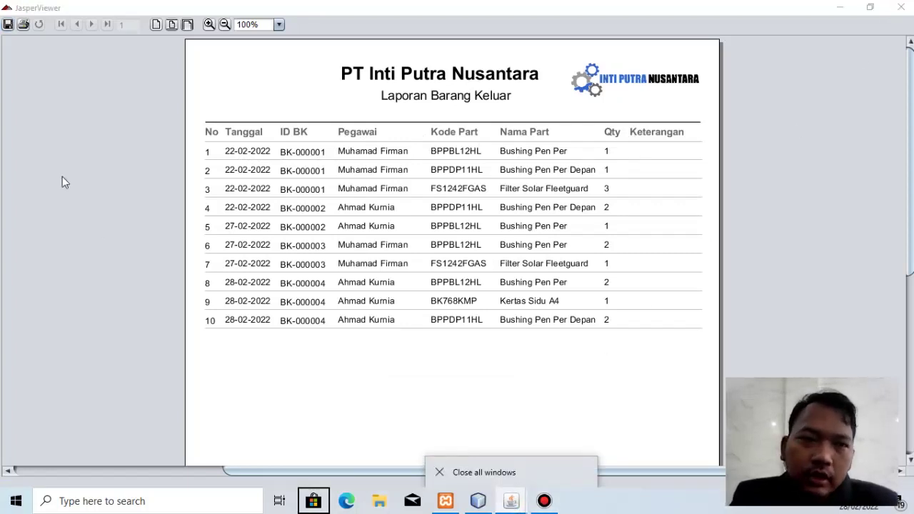
{"action": "left_click", "coordinate": [510, 501]}
{"action": "left_click", "coordinate": [438, 440]}
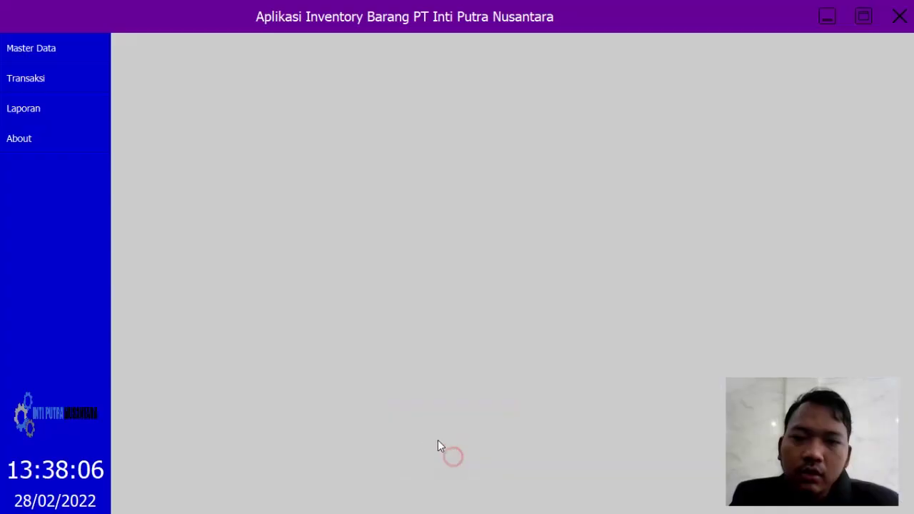
Step: Print the Laporan Stok Barang for all eight parts, close both report previews, and restore the app
{"action": "left_click", "coordinate": [33, 115]}
{"action": "left_click", "coordinate": [162, 178]}
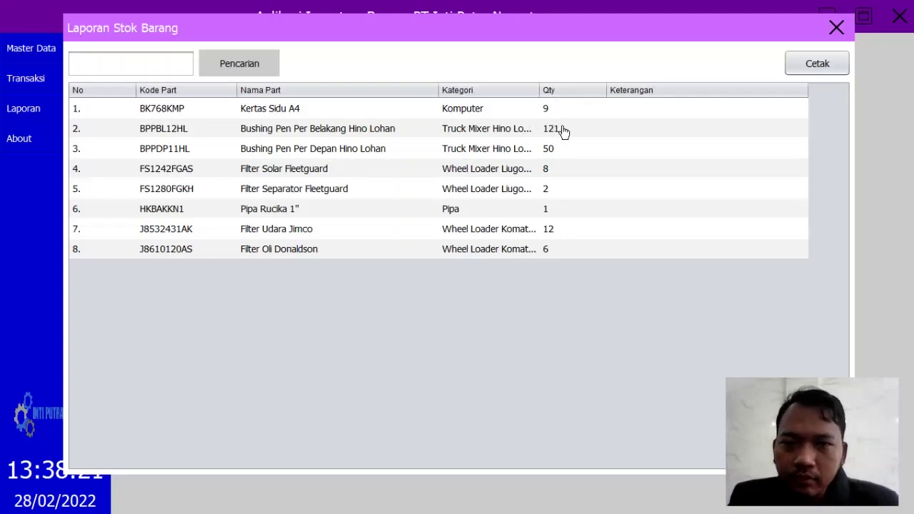
{"action": "left_click", "coordinate": [815, 70]}
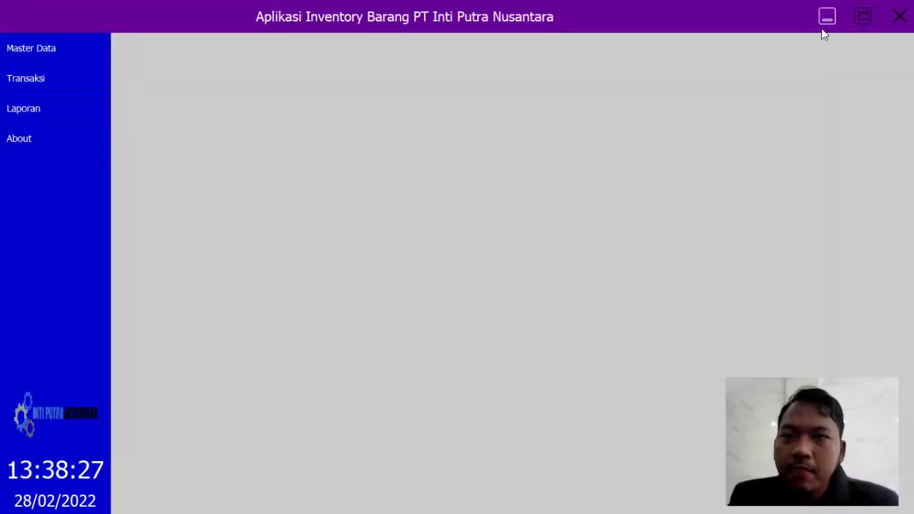
{"action": "left_click", "coordinate": [823, 27]}
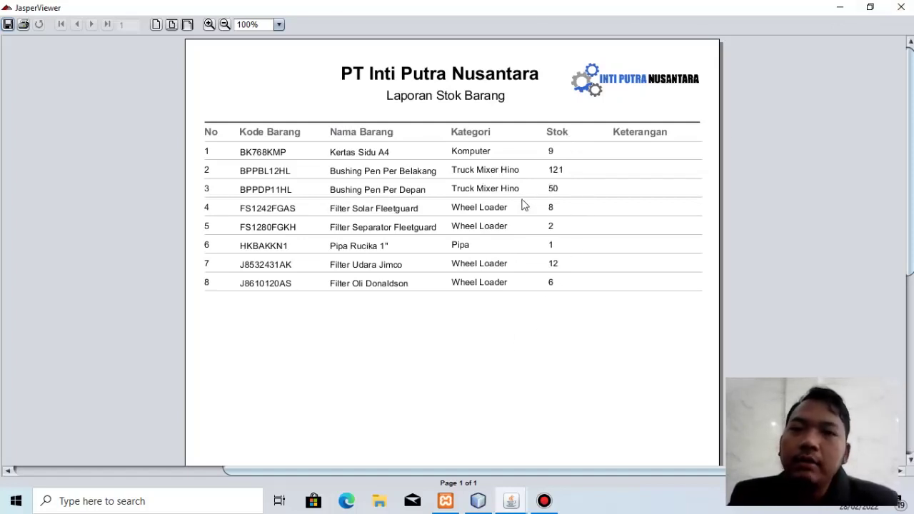
{"action": "left_click", "coordinate": [904, 5]}
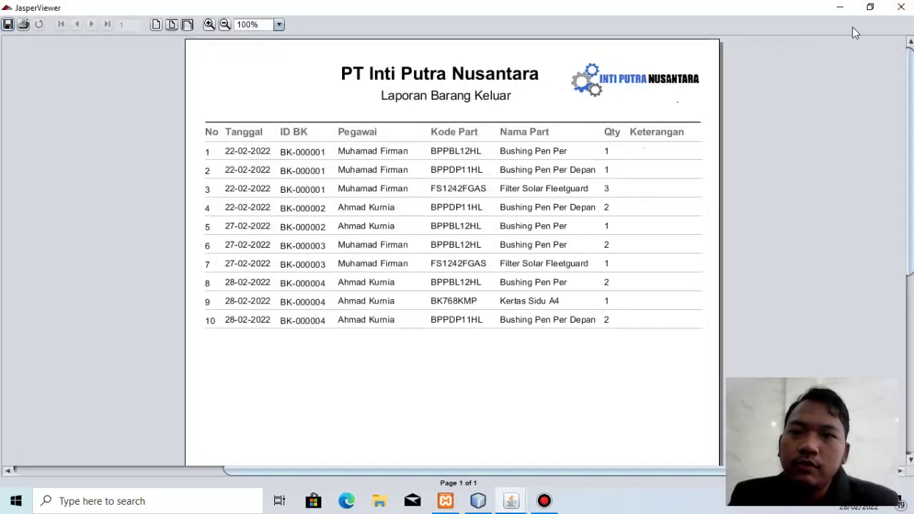
{"action": "left_click", "coordinate": [902, 7]}
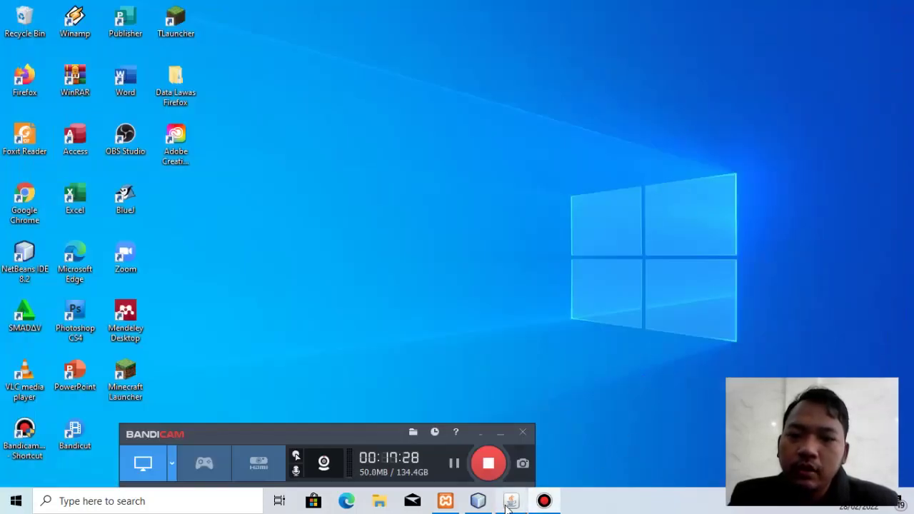
{"action": "left_click", "coordinate": [504, 501]}
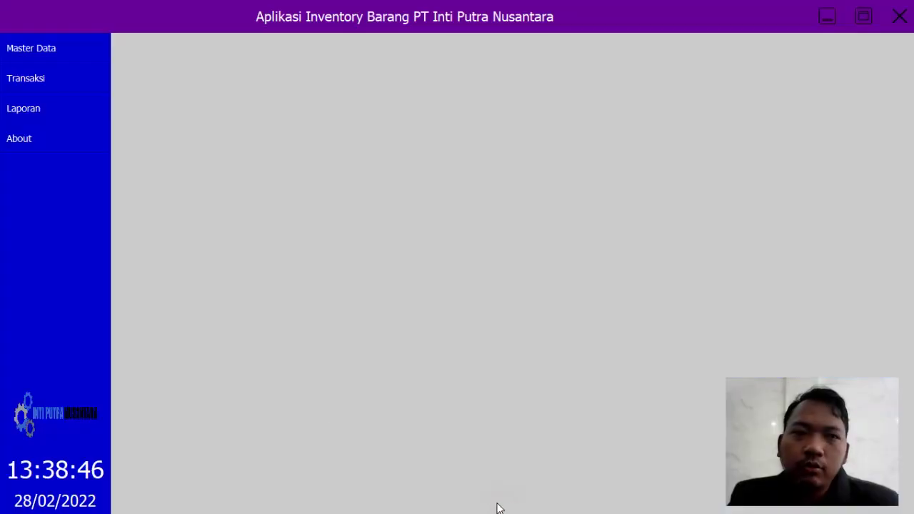
Step: Print the Laporan Data Supplier listing four suppliers, close its preview, and restore the app
{"action": "left_click", "coordinate": [17, 113]}
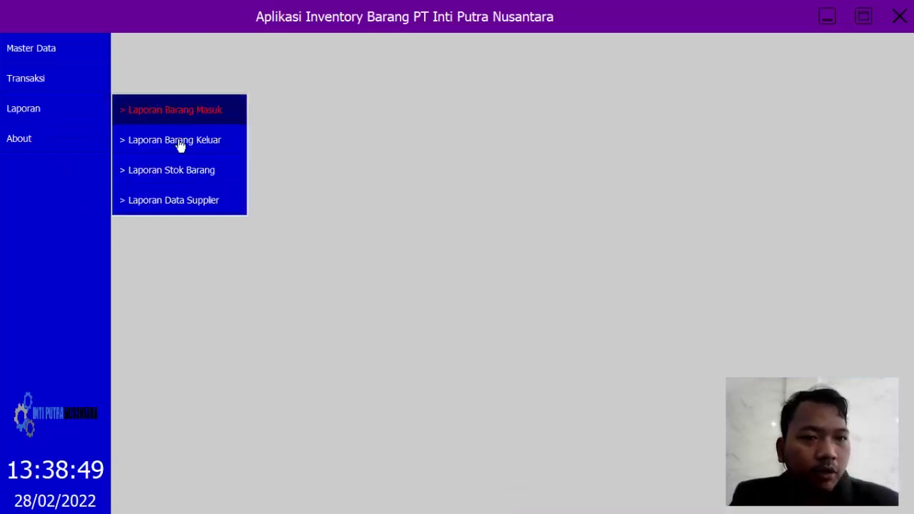
{"action": "left_click", "coordinate": [187, 200]}
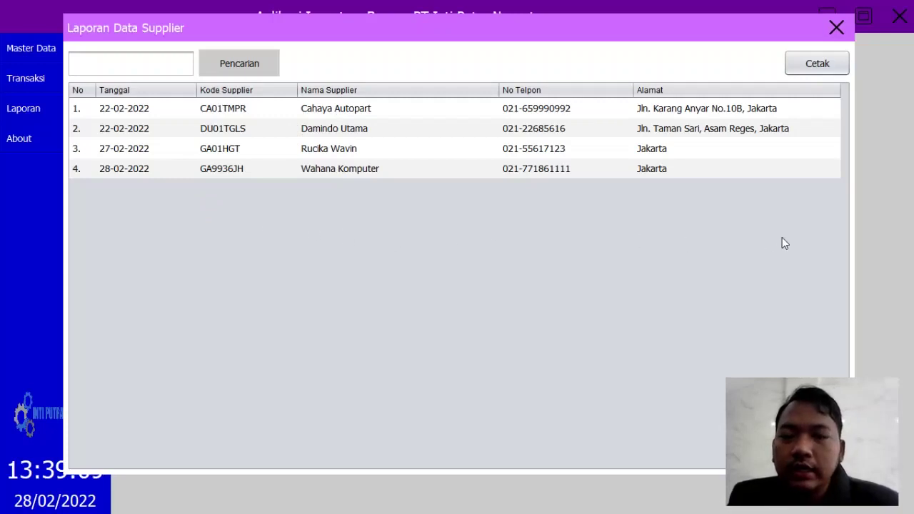
{"action": "left_click", "coordinate": [827, 64]}
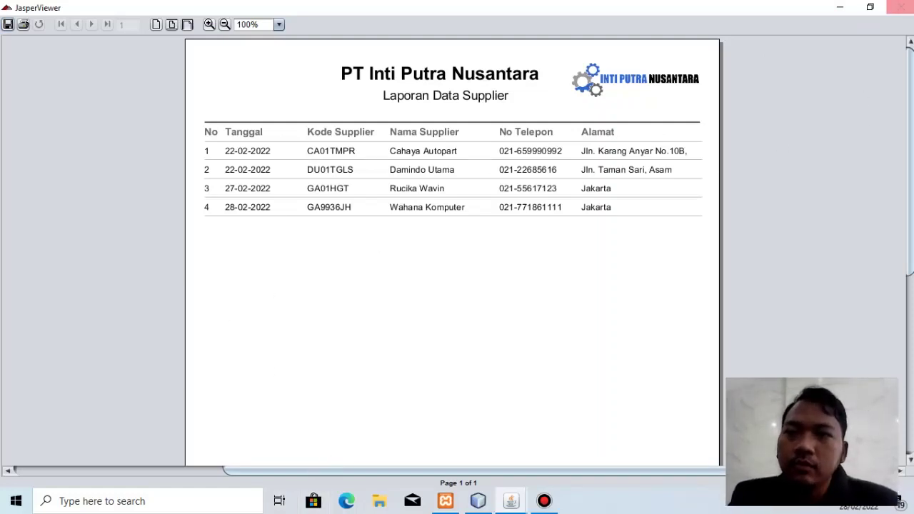
{"action": "left_click", "coordinate": [901, 7]}
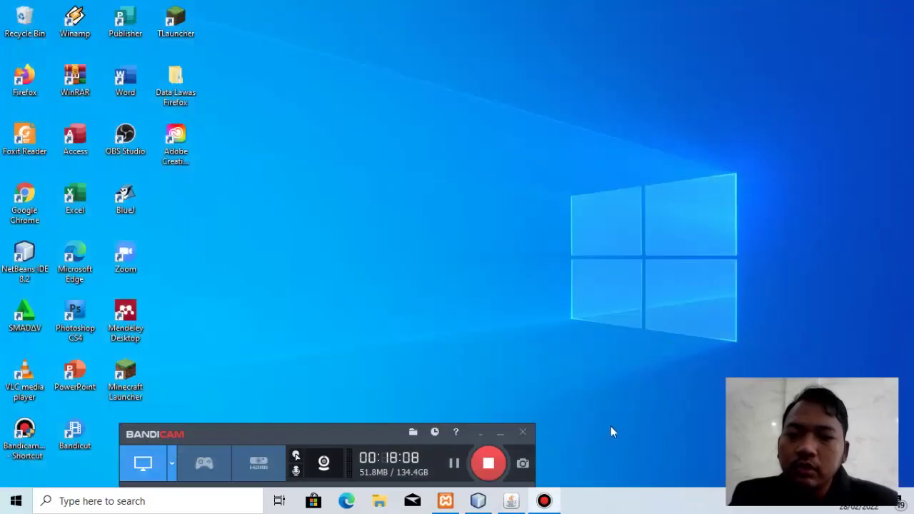
{"action": "left_click", "coordinate": [511, 501]}
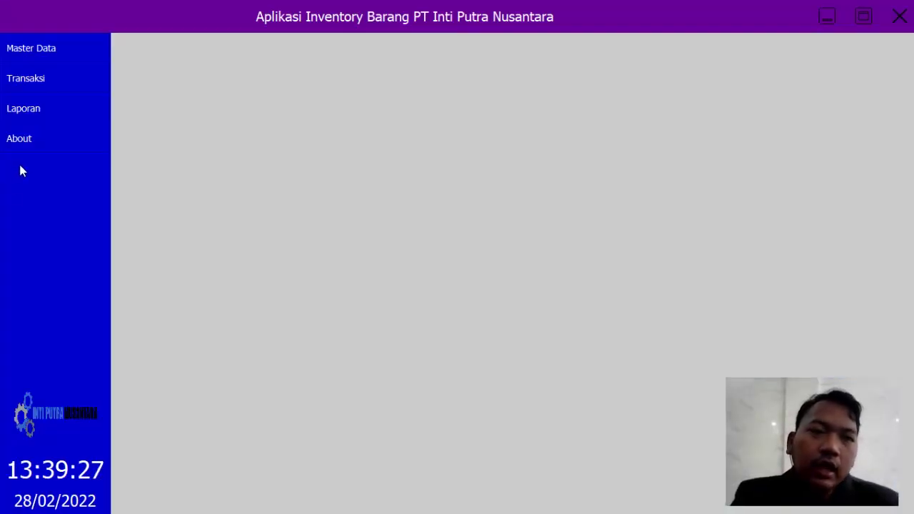
{"action": "left_click", "coordinate": [21, 145]}
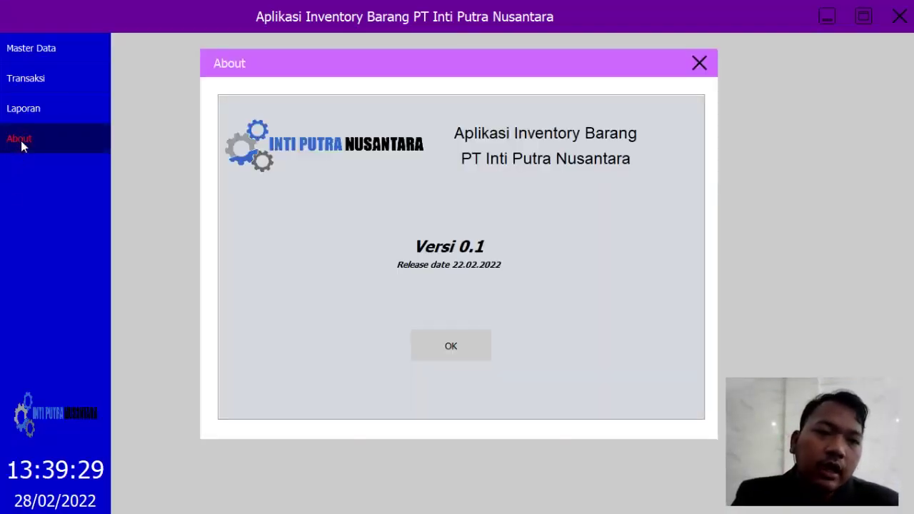
{"action": "left_click", "coordinate": [451, 348]}
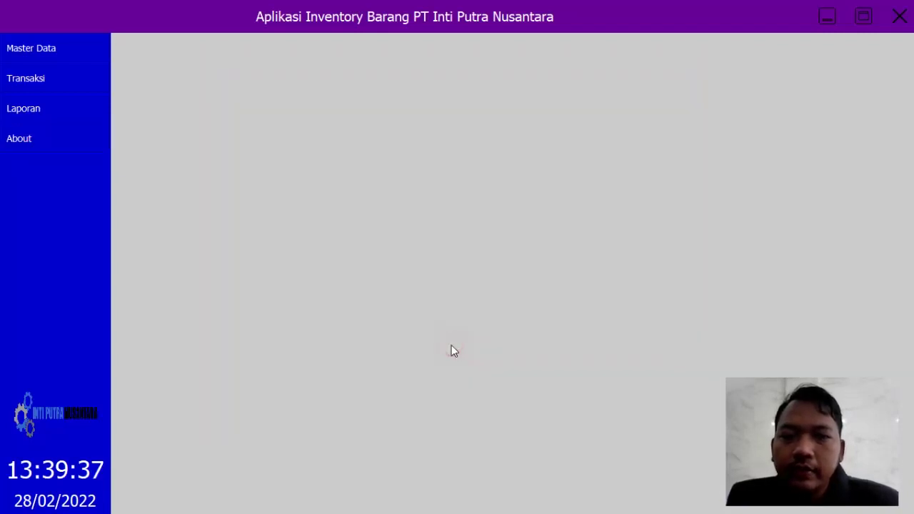